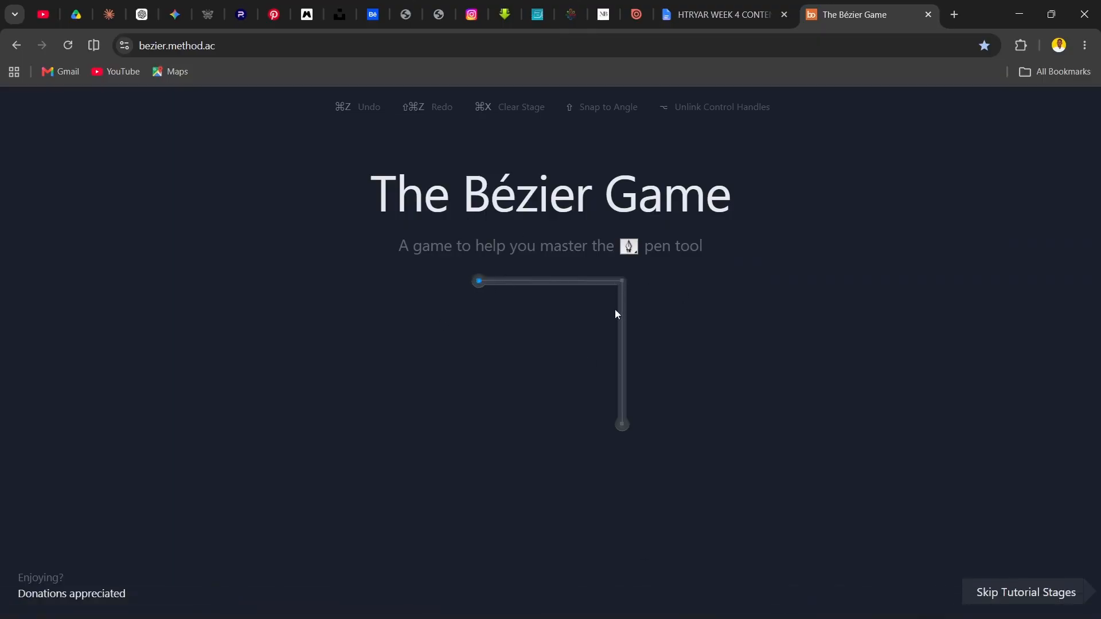
# Trace the right-angle guide with straight Pen segments, from the upper start point through the corner to the lower end point
pyautogui.click(479, 282)
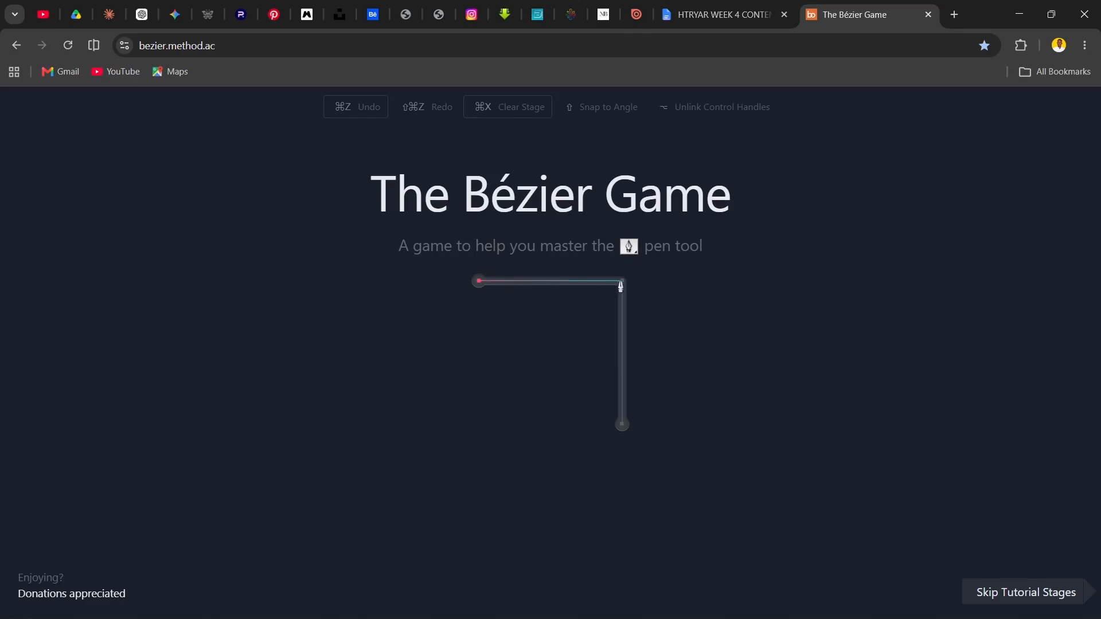
pyautogui.click(620, 282)
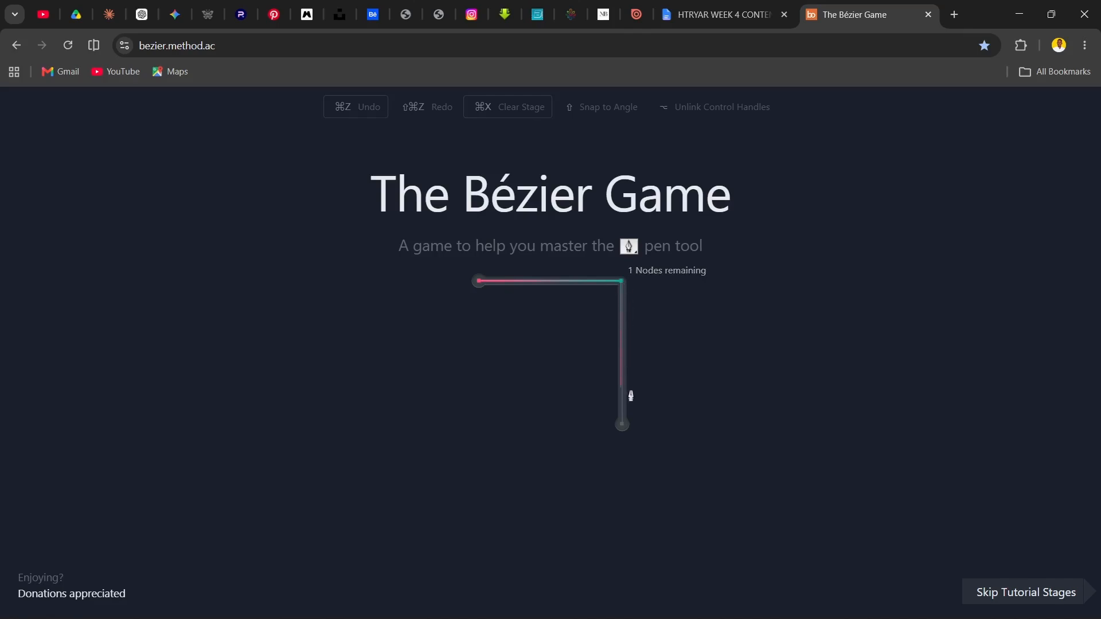
pyautogui.click(621, 428)
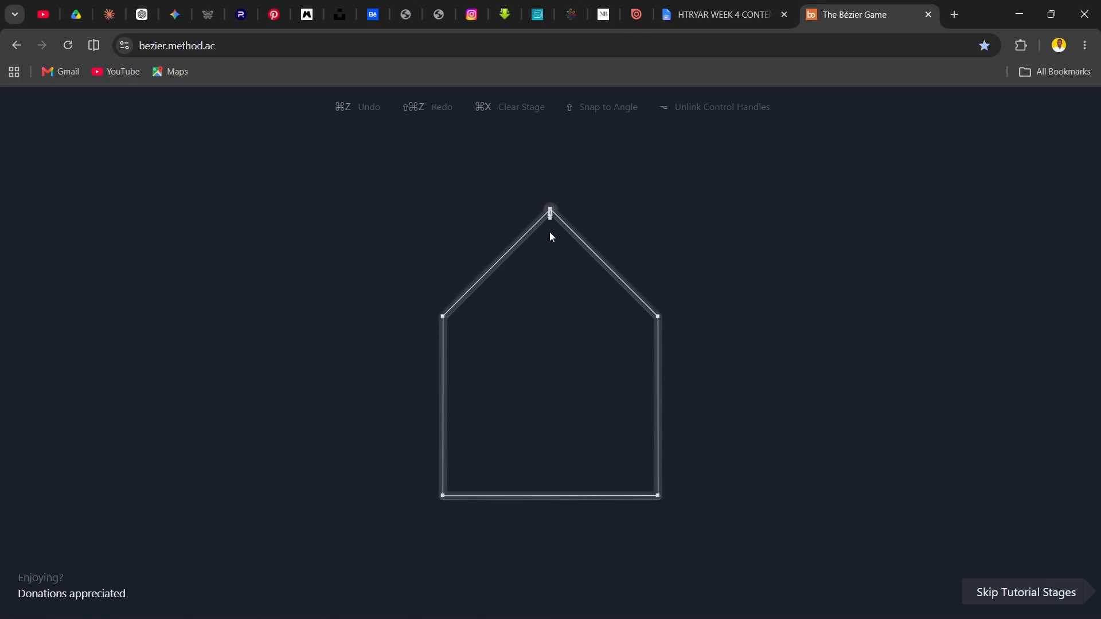
# Trace the house outline clockwise from the roof peak with straight segments, closing the path back at the peak
pyautogui.click(551, 210)
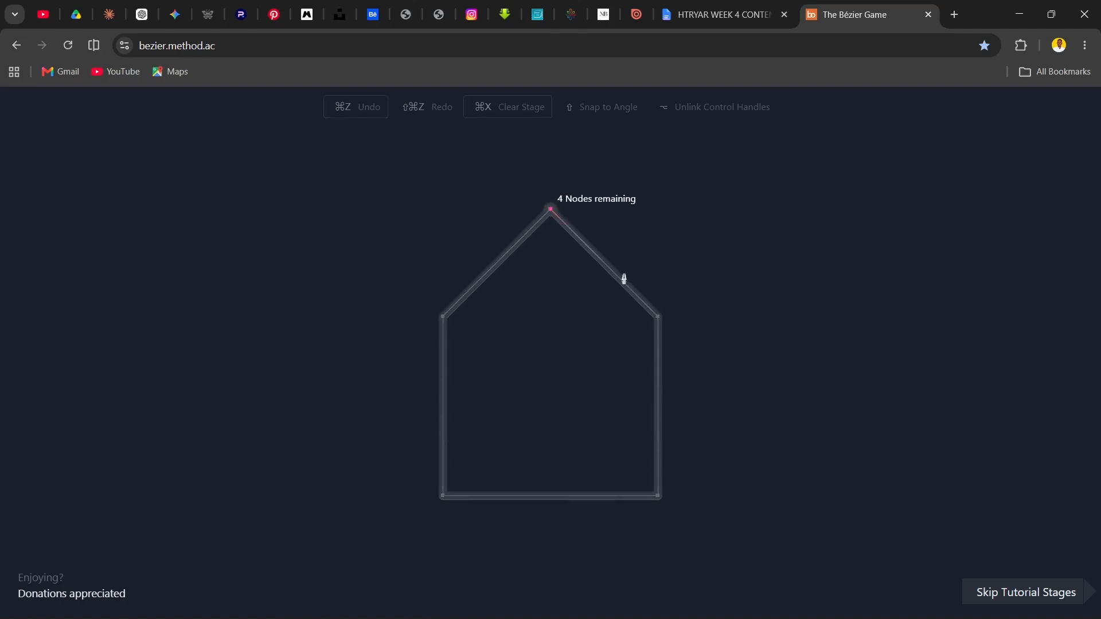
pyautogui.click(656, 316)
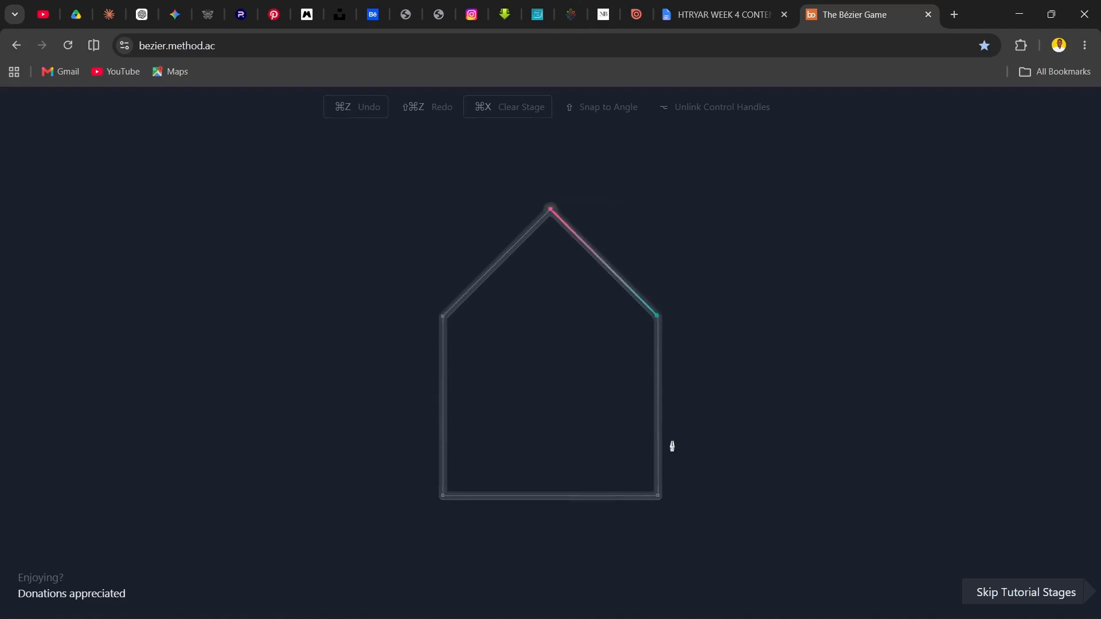
pyautogui.click(658, 496)
pyautogui.click(443, 496)
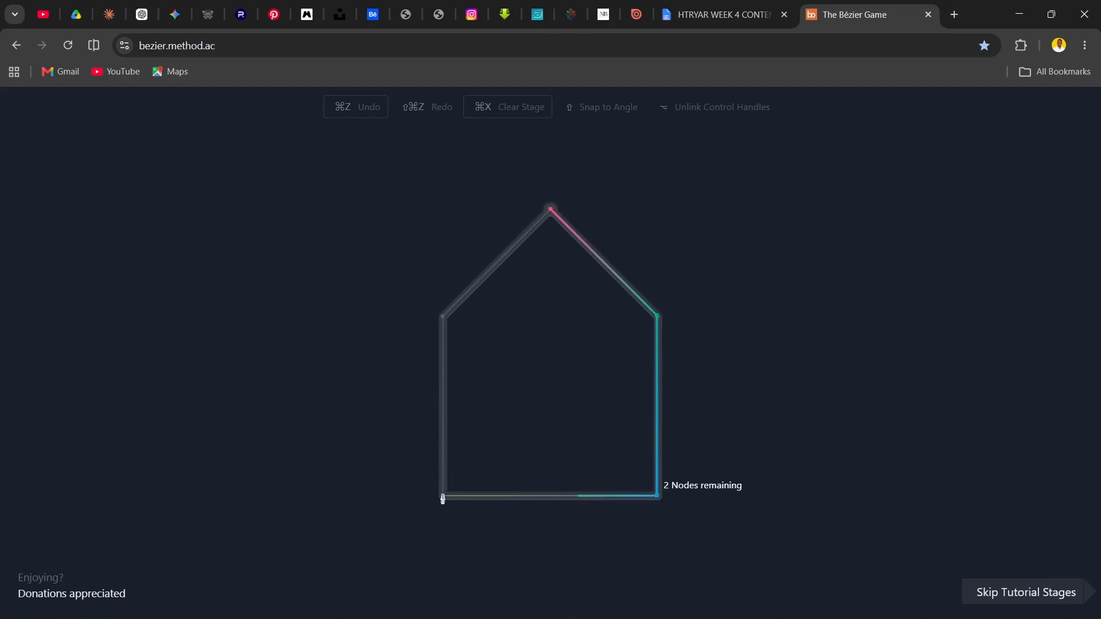
pyautogui.click(442, 318)
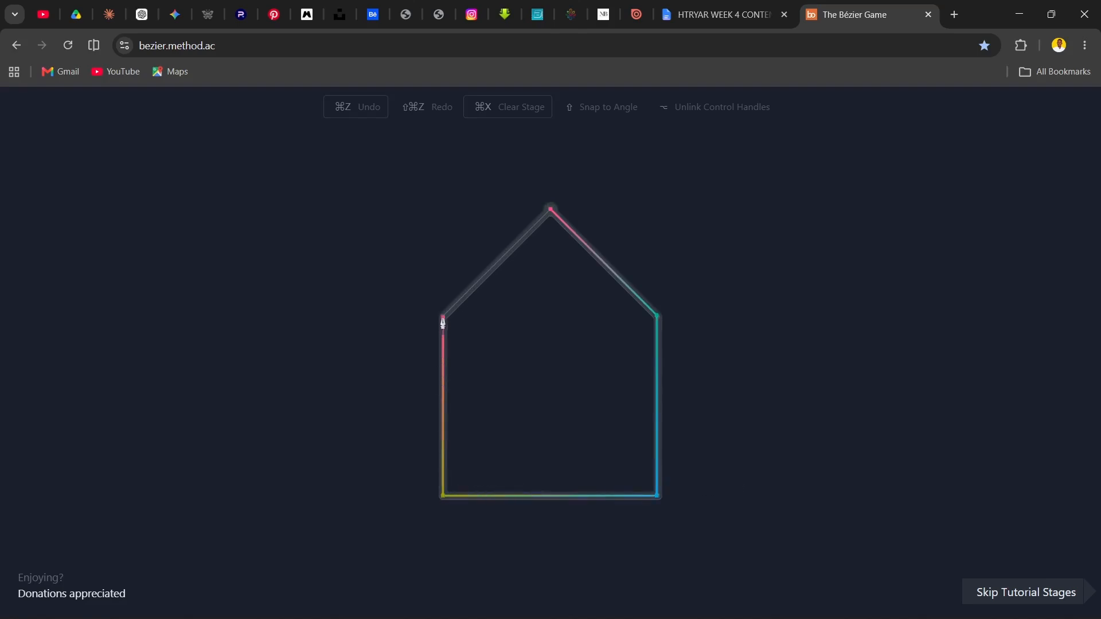
pyautogui.click(551, 211)
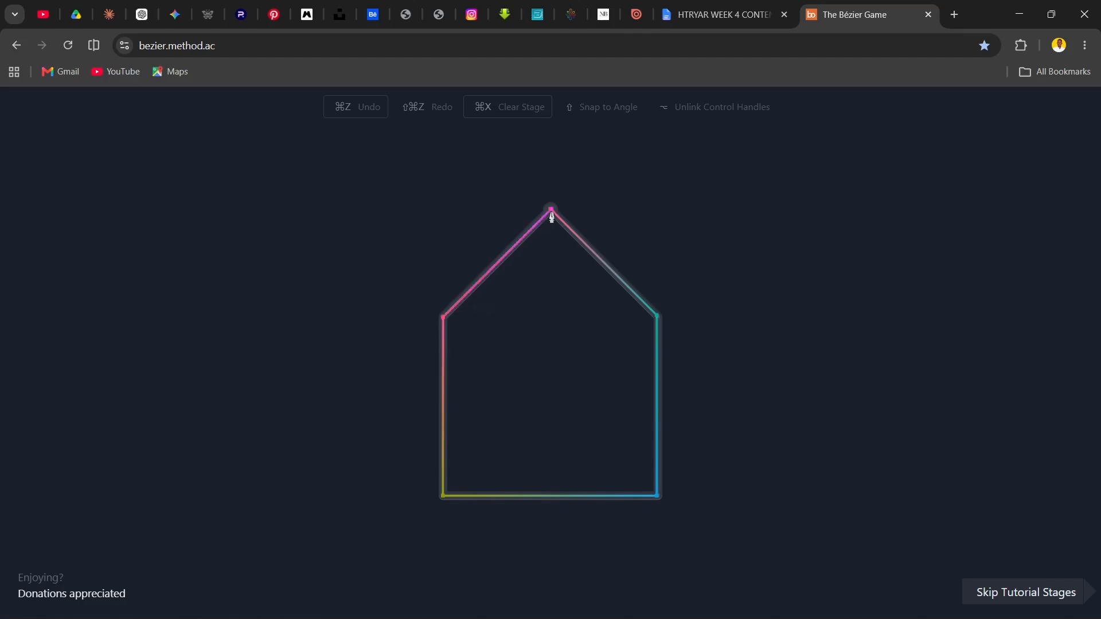
pyautogui.moveTo(471, 352); pyautogui.dragTo(471, 310)
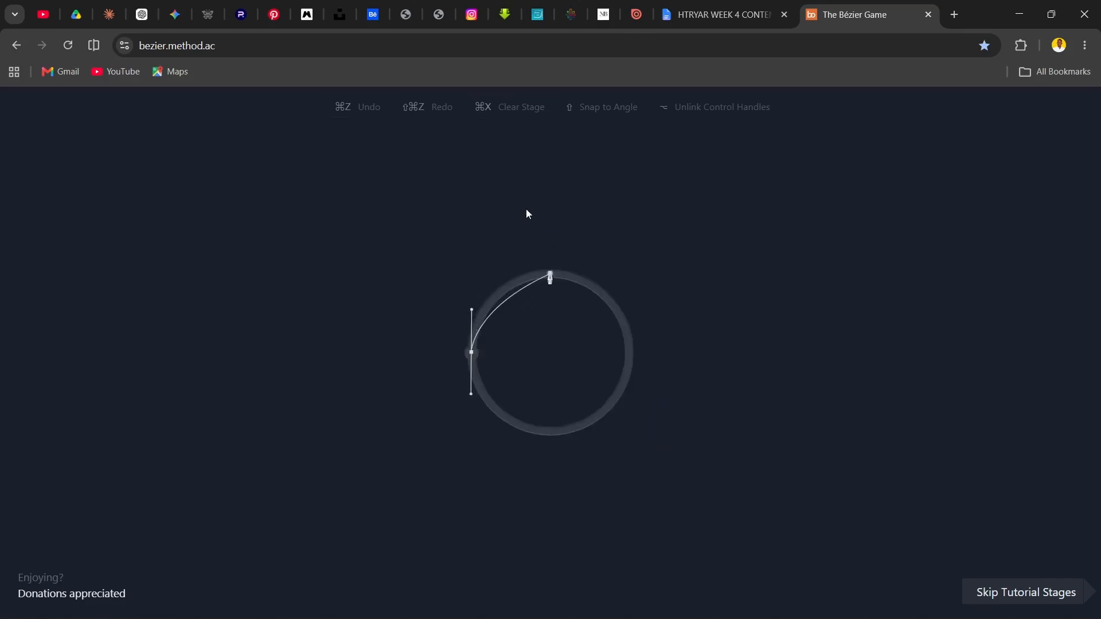
pyautogui.moveTo(550, 273); pyautogui.dragTo(594, 274)
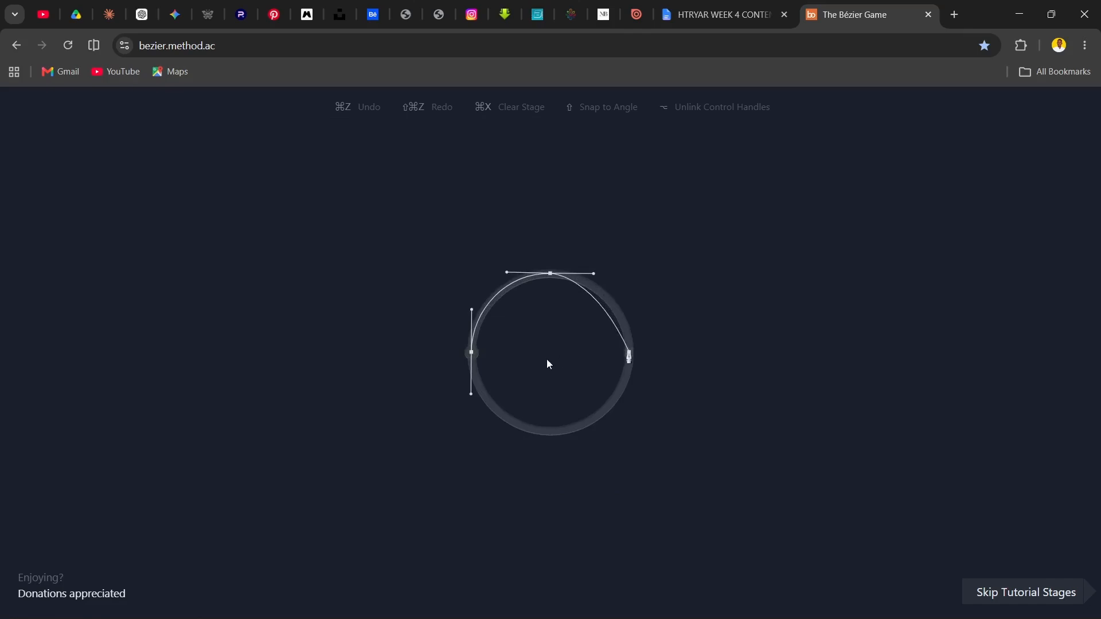
pyautogui.moveTo(629, 352); pyautogui.dragTo(629, 395)
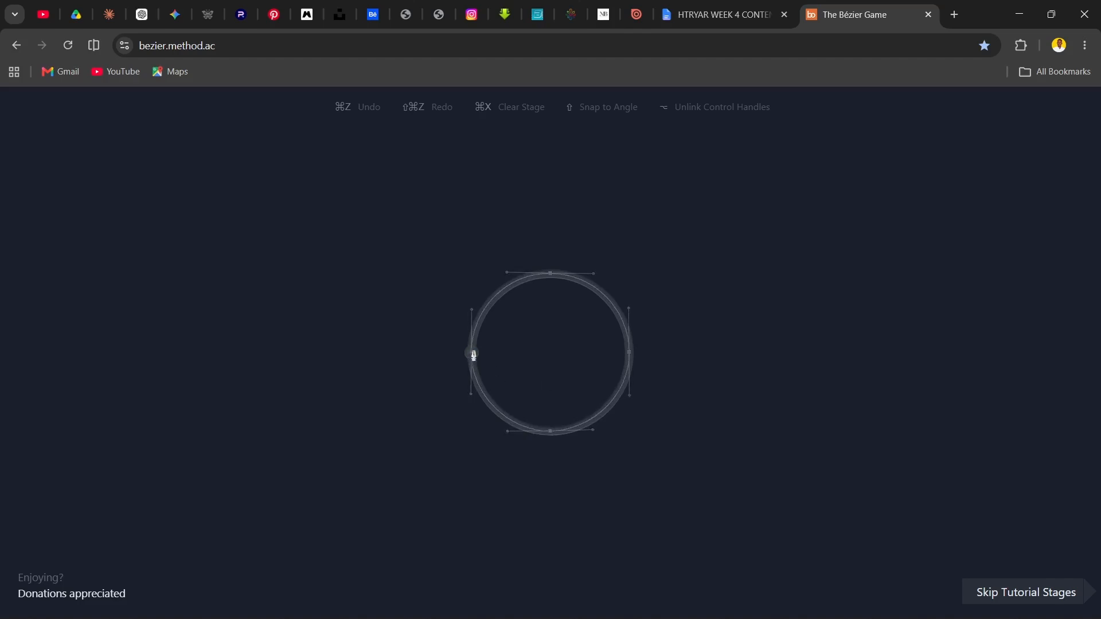
# Trace the circle counterclockwise from its leftmost node with four smooth curve nodes matching the guide handles, and close the path
pyautogui.moveTo(472, 353); pyautogui.dragTo(472, 401)
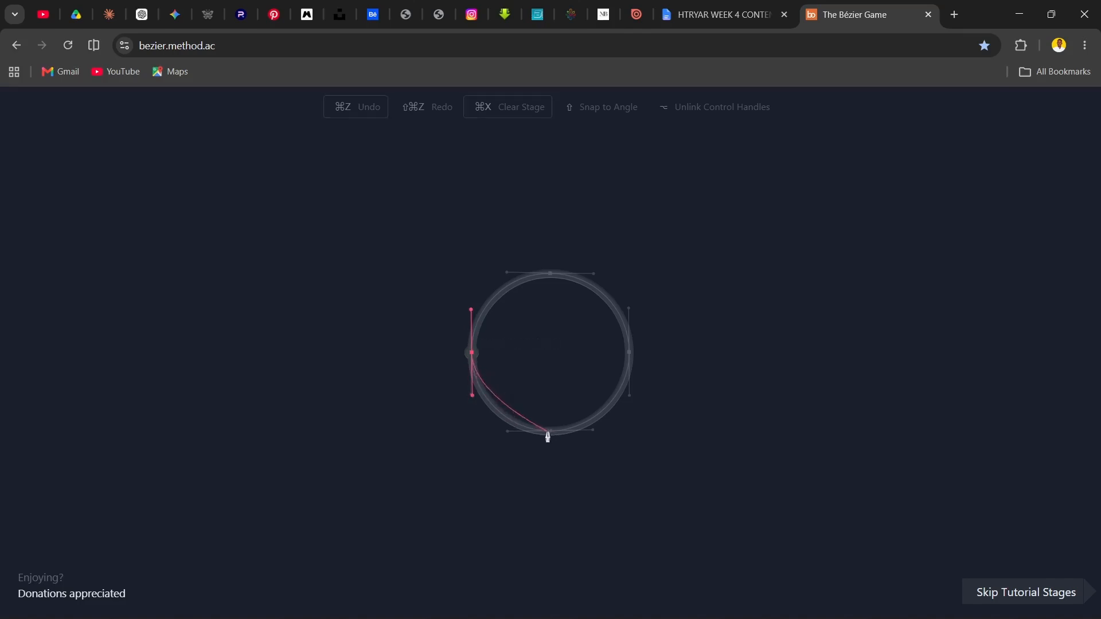
pyautogui.moveTo(551, 432); pyautogui.dragTo(594, 431)
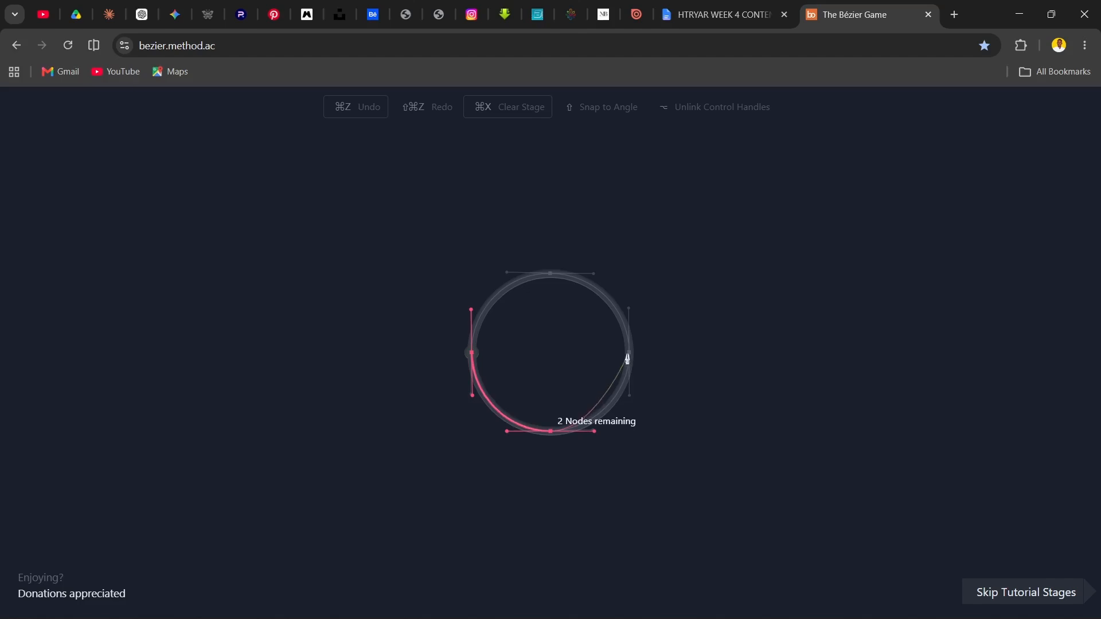
pyautogui.moveTo(629, 351); pyautogui.dragTo(630, 311)
pyautogui.moveTo(552, 273); pyautogui.dragTo(657, 213)
pyautogui.click(470, 354)
pyautogui.press('alt')
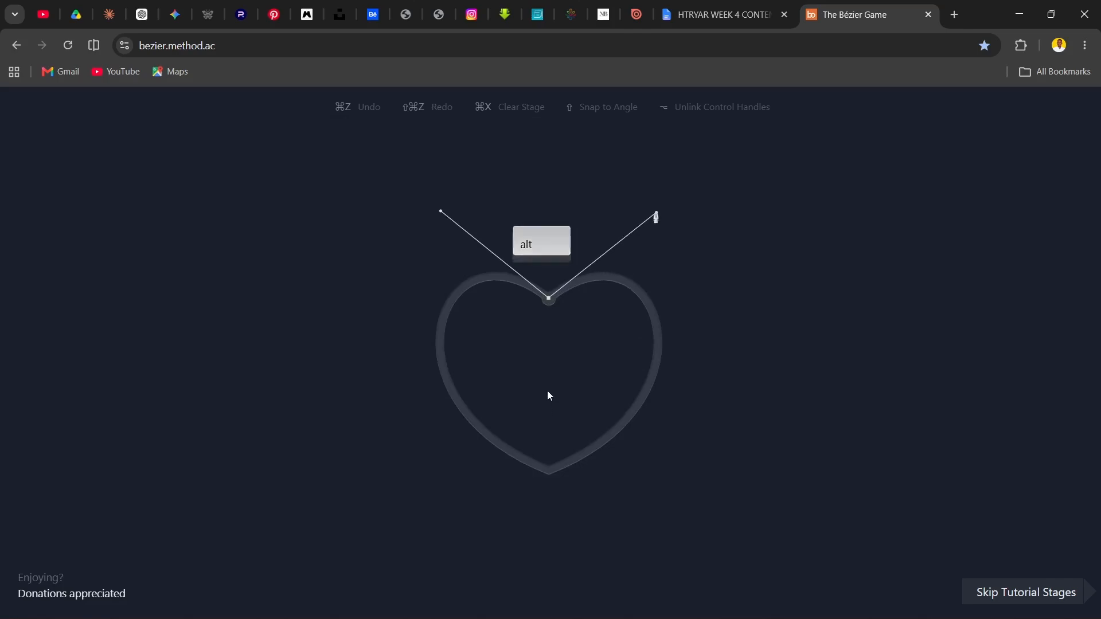
pyautogui.moveTo(549, 471); pyautogui.dragTo(369, 404)
pyautogui.press('alt')
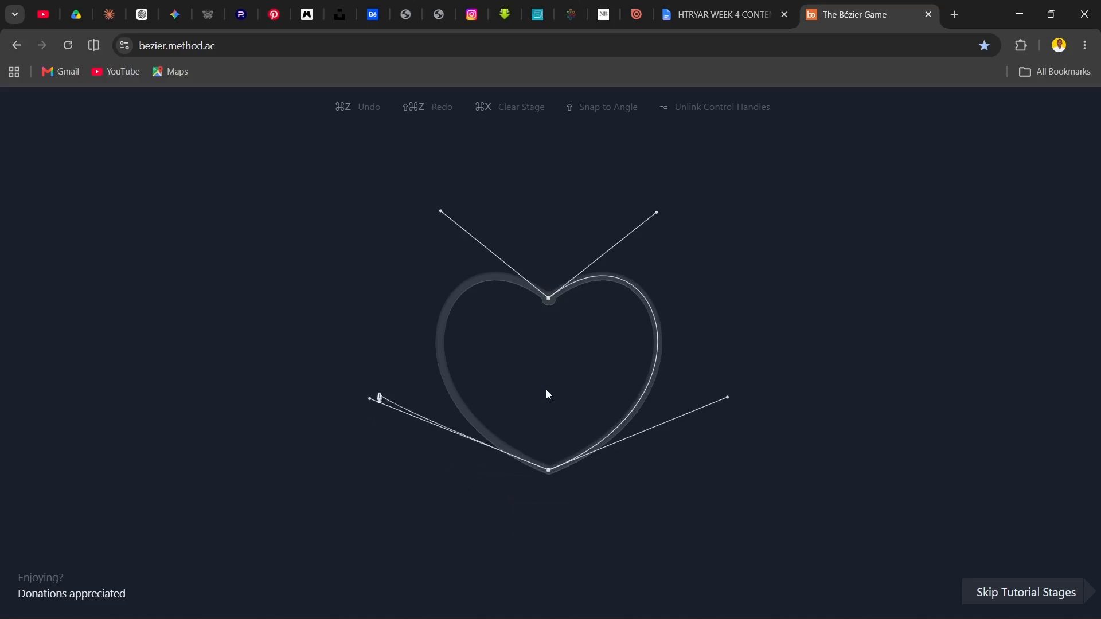
pyautogui.click(549, 299)
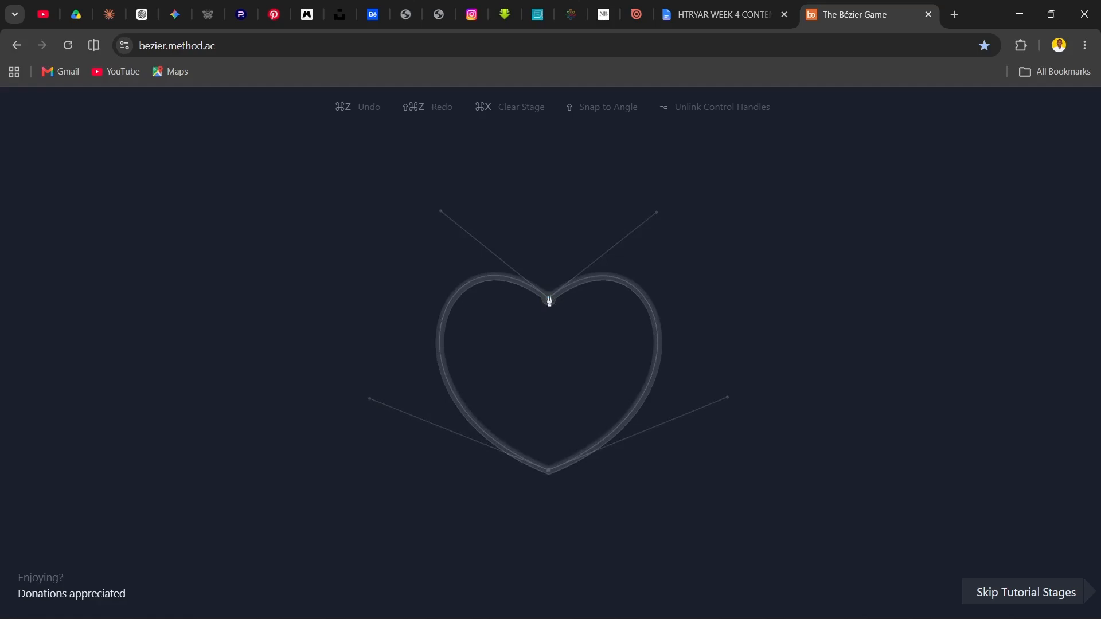
# Trace the heart clockwise from its upper notch, unlinking the handles at the notch and lower point to match the guides, and close it
pyautogui.moveTo(549, 299); pyautogui.dragTo(657, 218)
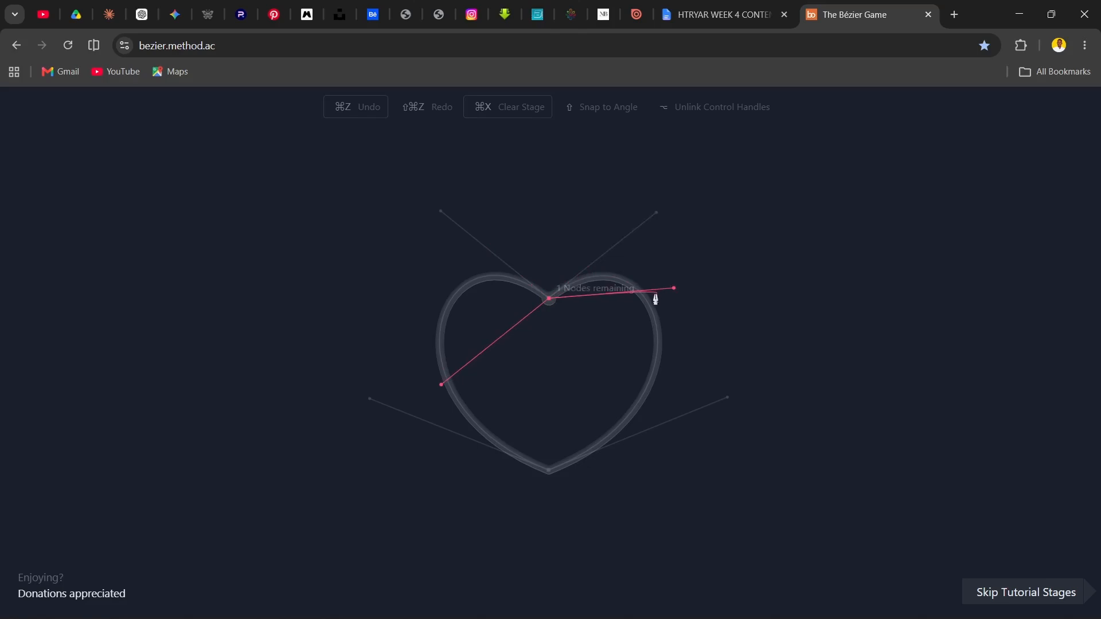
pyautogui.hotkey('ctrl', 'z')
pyautogui.moveTo(549, 300); pyautogui.dragTo(656, 213)
pyautogui.press('alt')
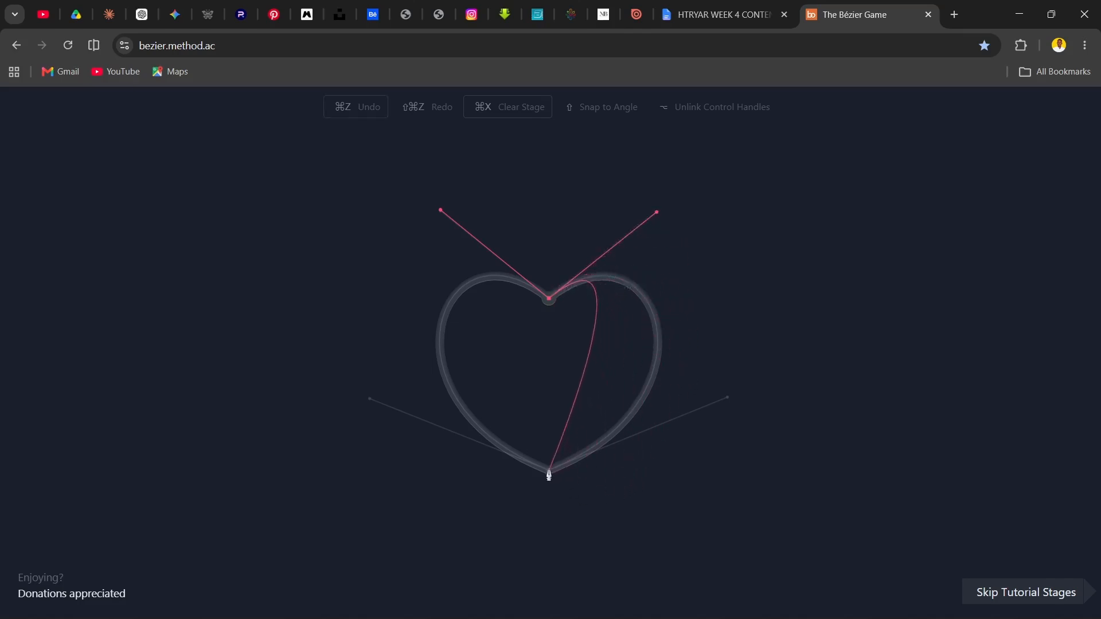
pyautogui.moveTo(550, 471); pyautogui.dragTo(369, 403)
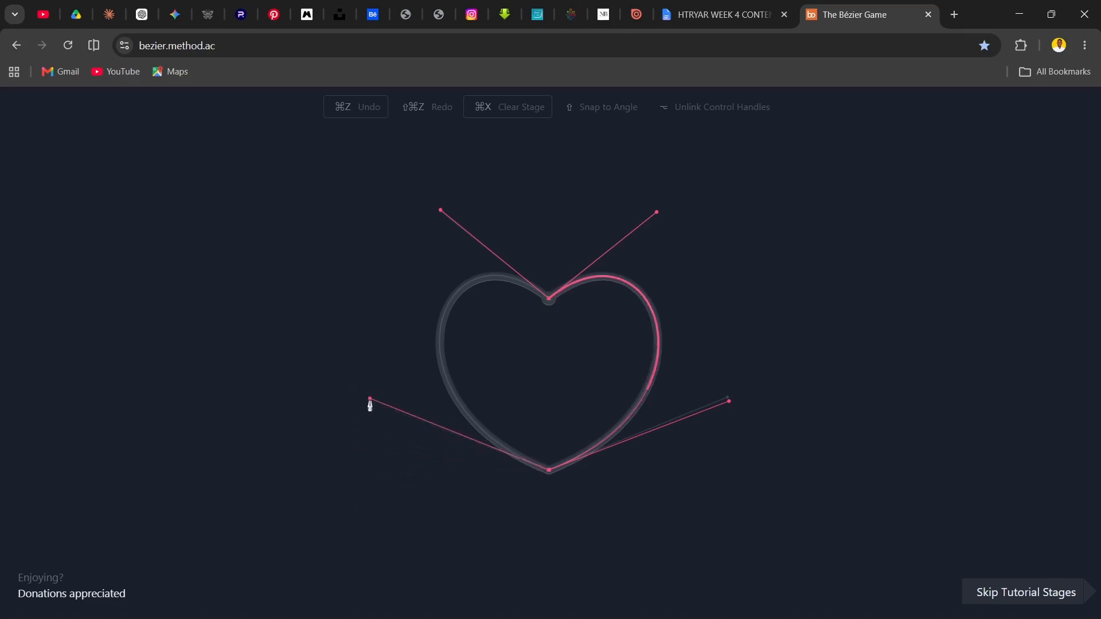
pyautogui.click(546, 304)
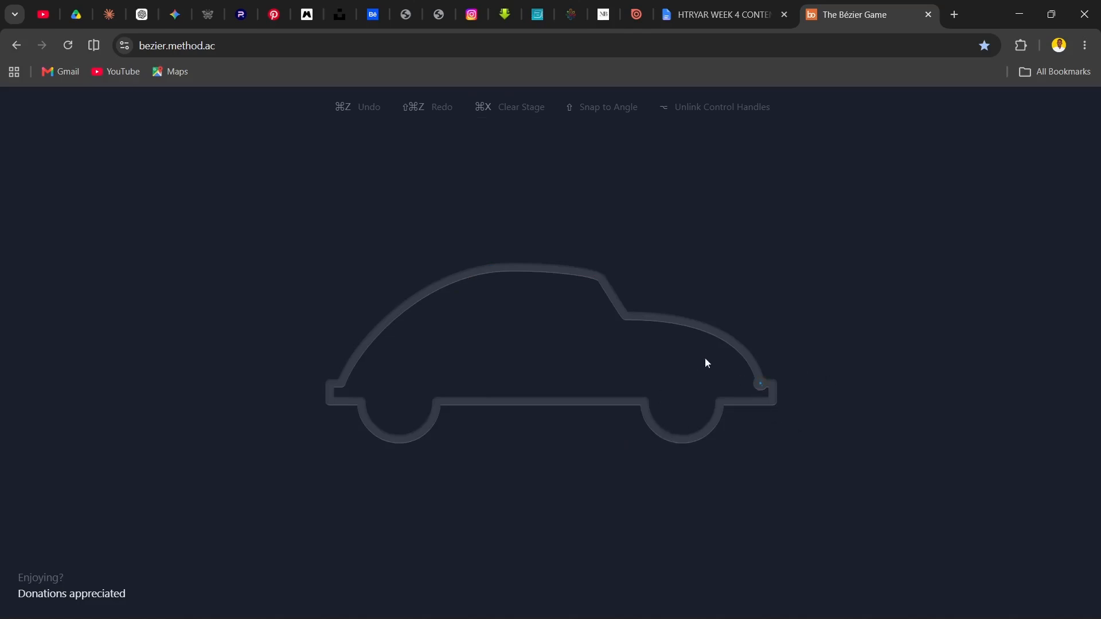
# Trace the car's front bumper with straight segments, starting at the hood's base and ending at the front edge of the front wheel
pyautogui.click(760, 383)
pyautogui.click(774, 384)
pyautogui.click(773, 398)
pyautogui.hotkey('ctrl', 'z')
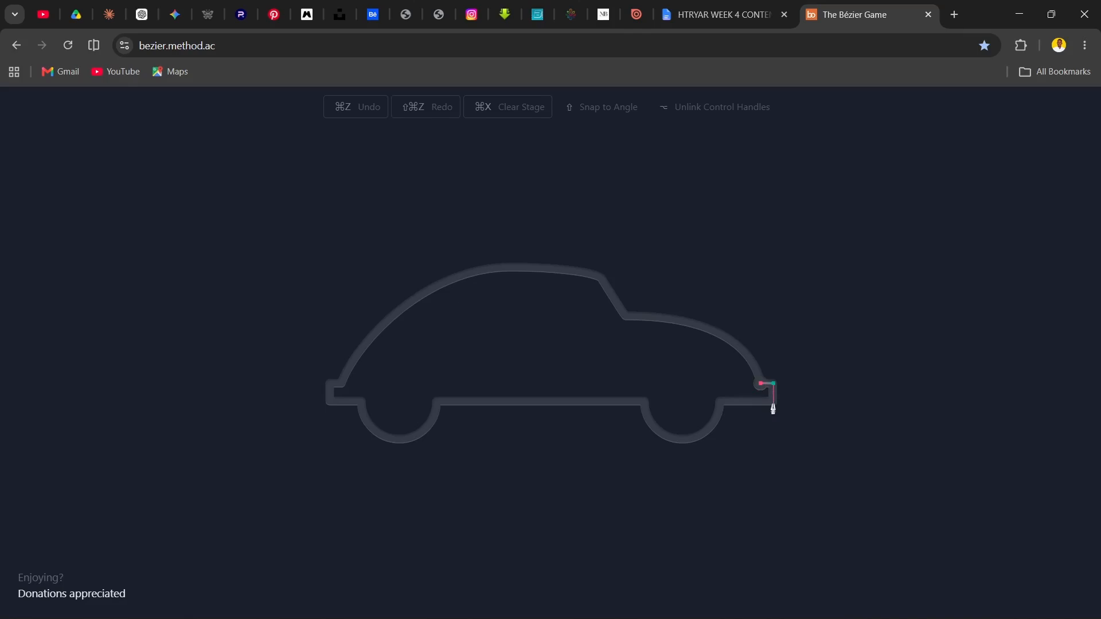
pyautogui.click(774, 404)
pyautogui.click(721, 402)
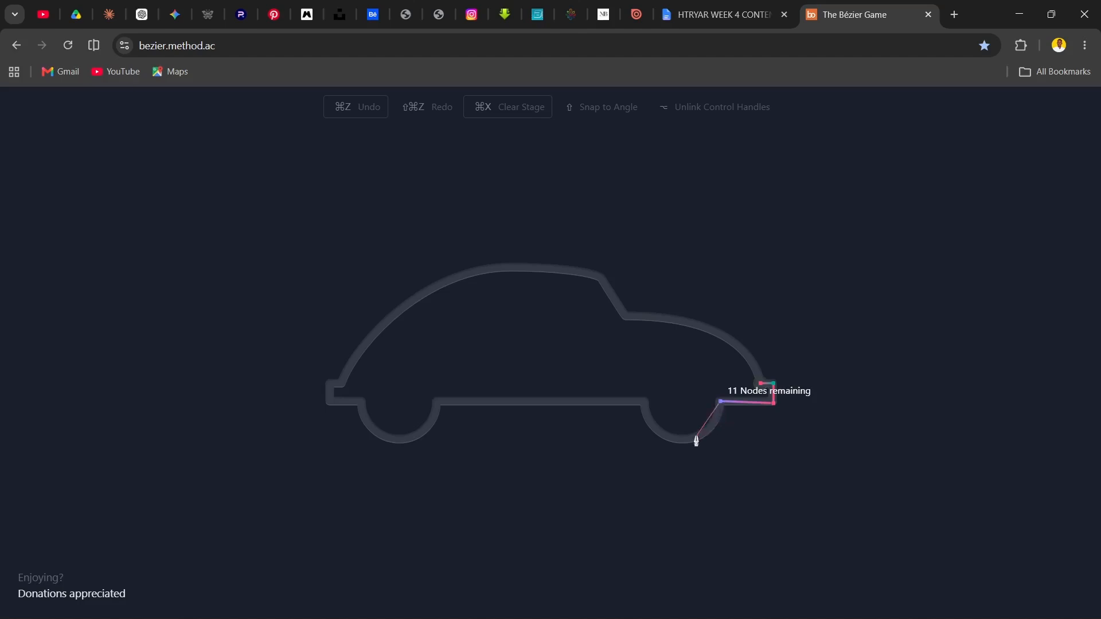
# Continue the car's lower outline rearward, curving around both wheels with a straight sill between them, then around the rear bumper's outer corners
pyautogui.moveTo(688, 438); pyautogui.dragTo(656, 446)
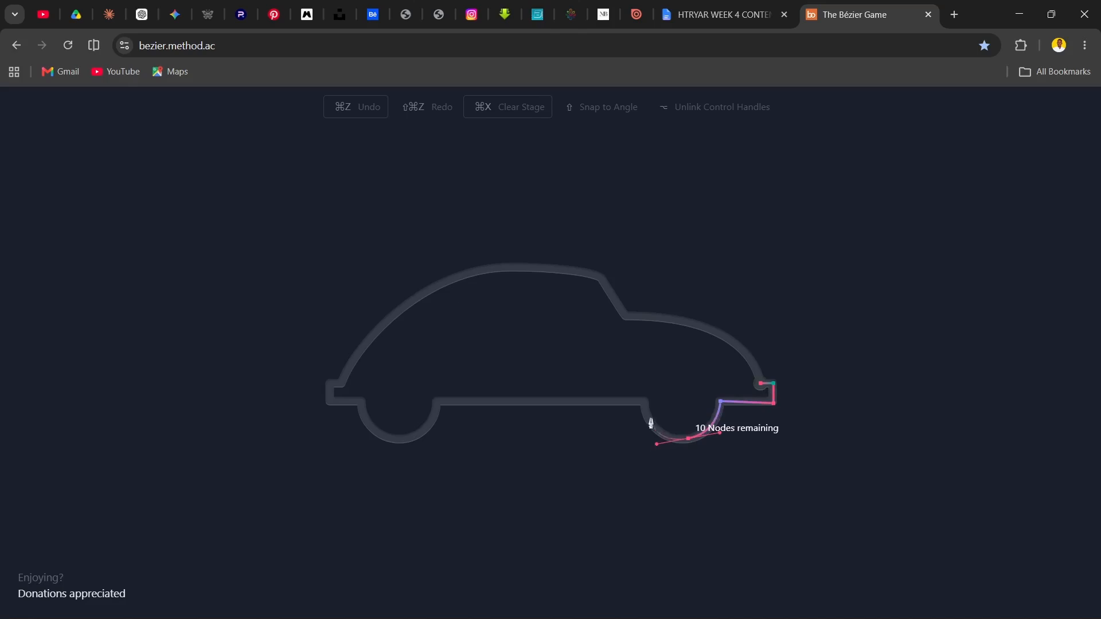
pyautogui.moveTo(644, 408); pyautogui.dragTo(643, 409)
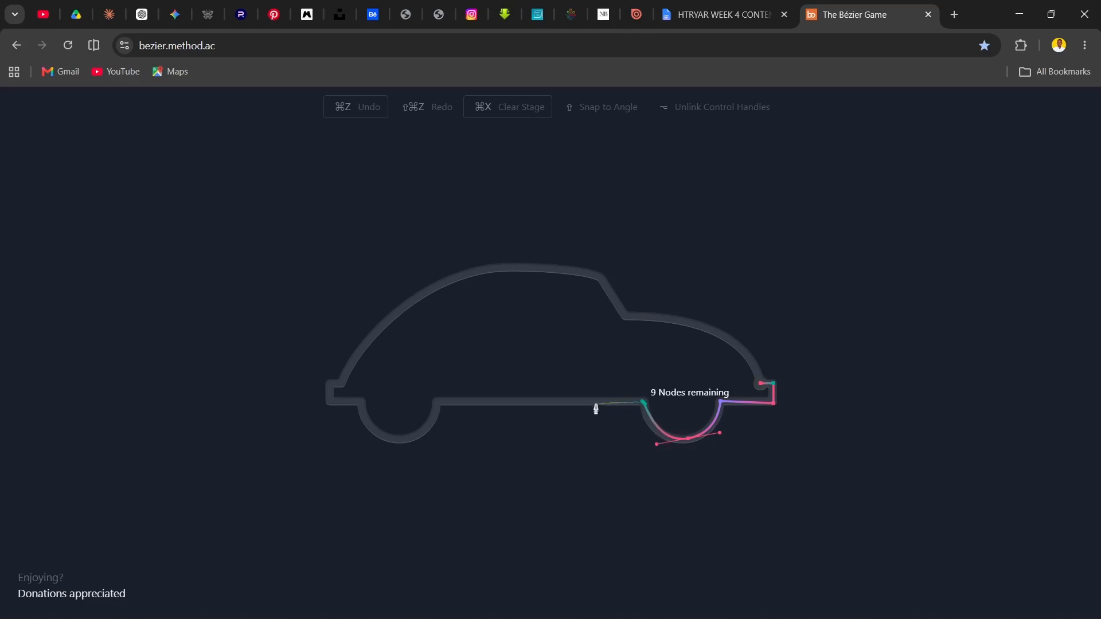
pyautogui.click(438, 405)
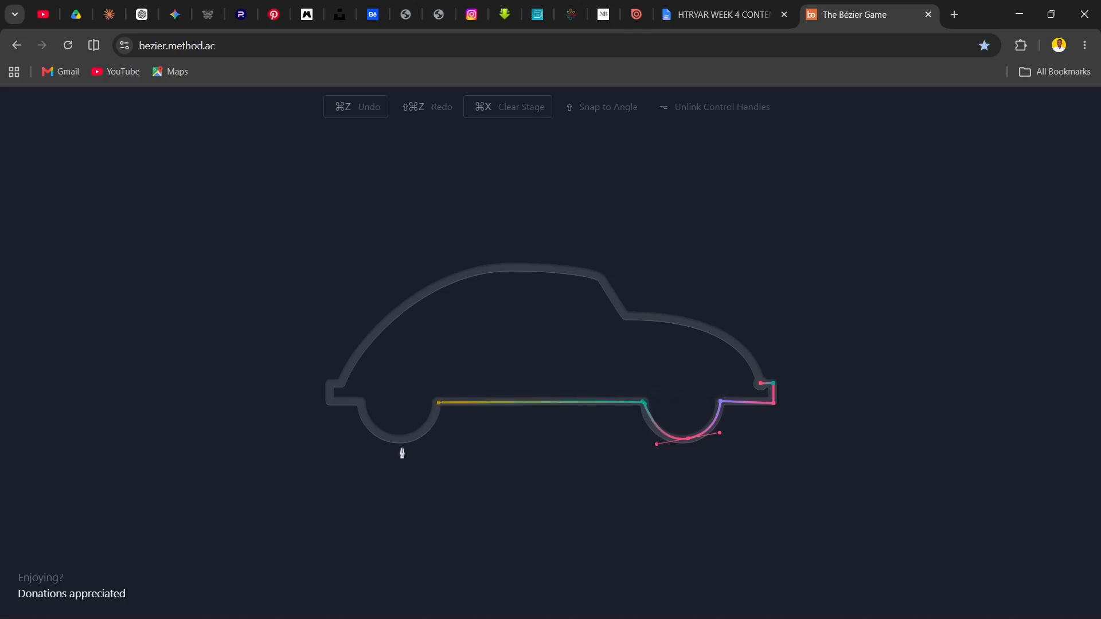
pyautogui.moveTo(400, 440); pyautogui.dragTo(364, 444)
pyautogui.click(361, 405)
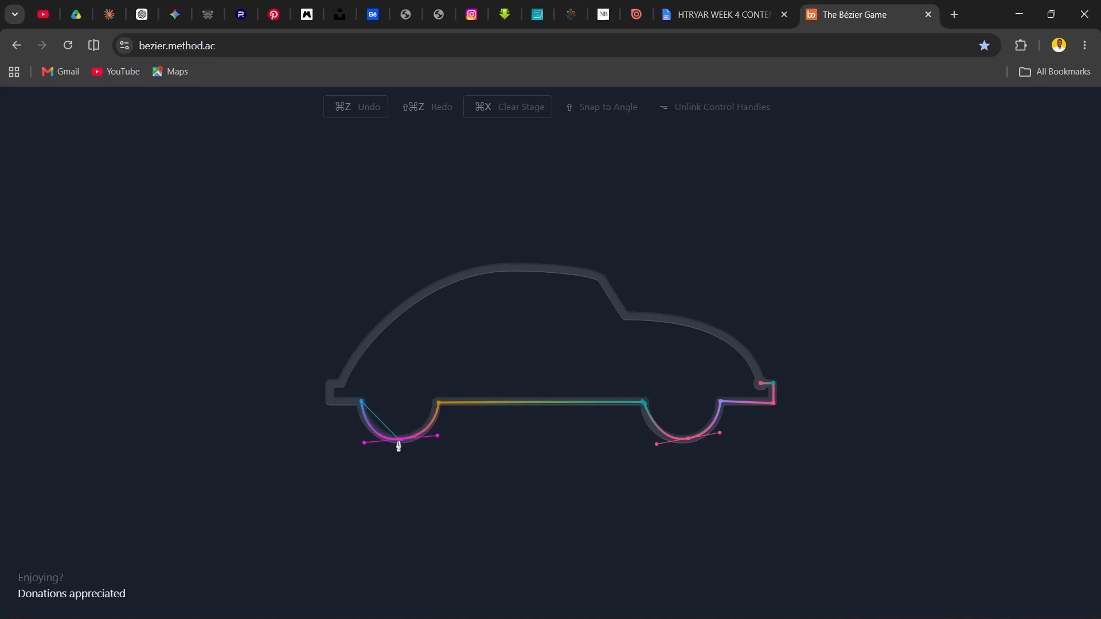
pyautogui.click(330, 400)
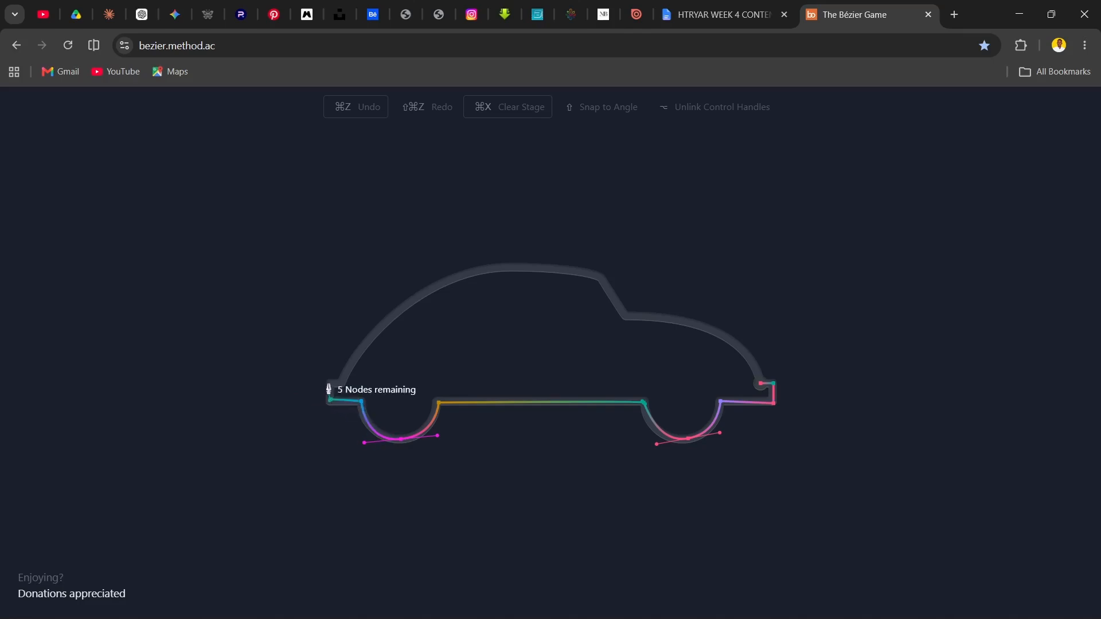
pyautogui.click(330, 383)
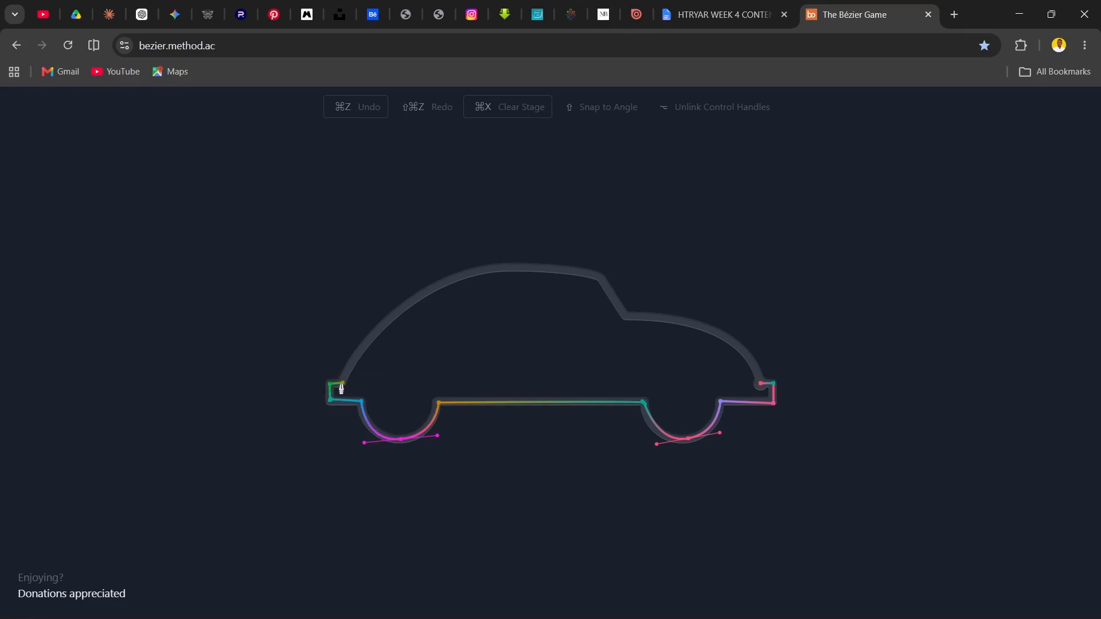
# Trace the car's curved roof, straight windshield and curved hood, removing the roof node's forward handle, and close the path at the start node
pyautogui.moveTo(600, 277); pyautogui.dragTo(793, 334)
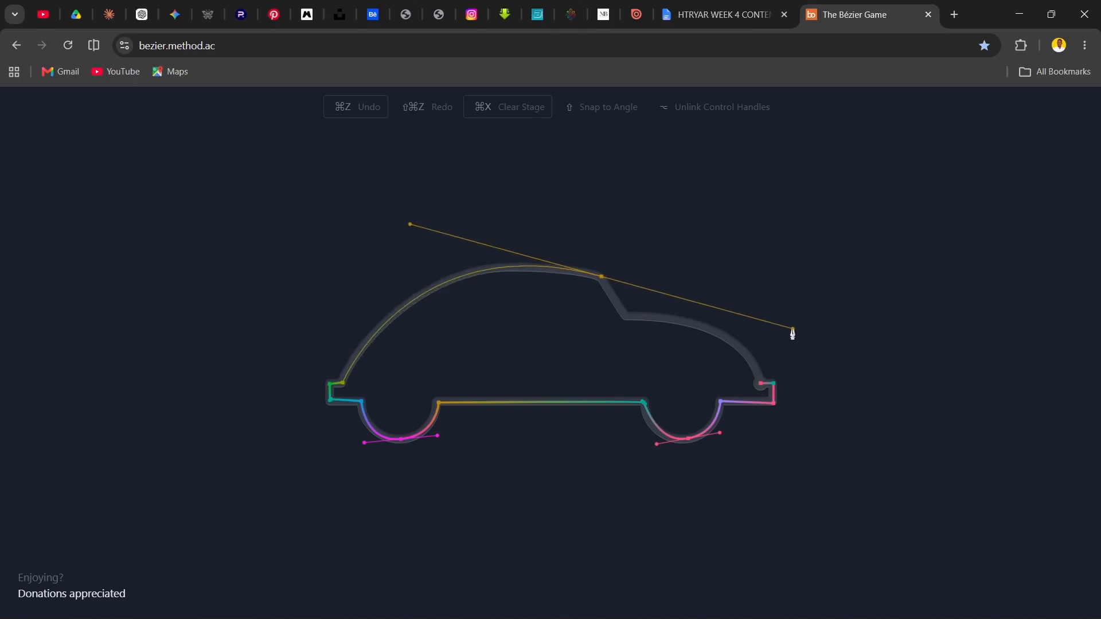
pyautogui.moveTo(792, 328); pyautogui.dragTo(625, 313)
pyautogui.click(624, 319)
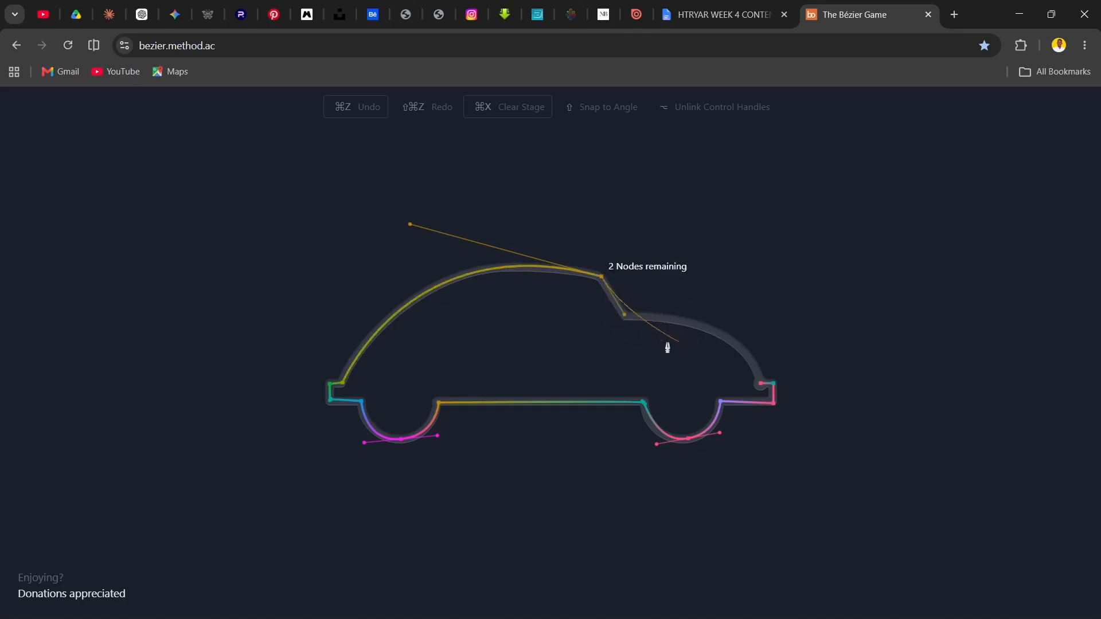
pyautogui.click(626, 317)
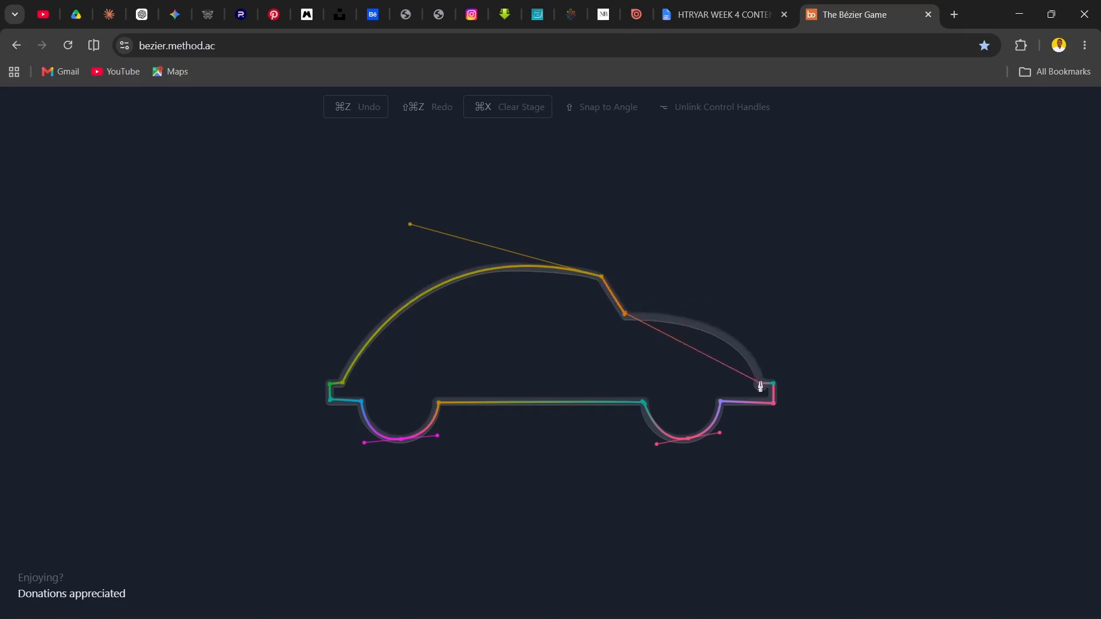
pyautogui.moveTo(760, 386); pyautogui.dragTo(765, 449)
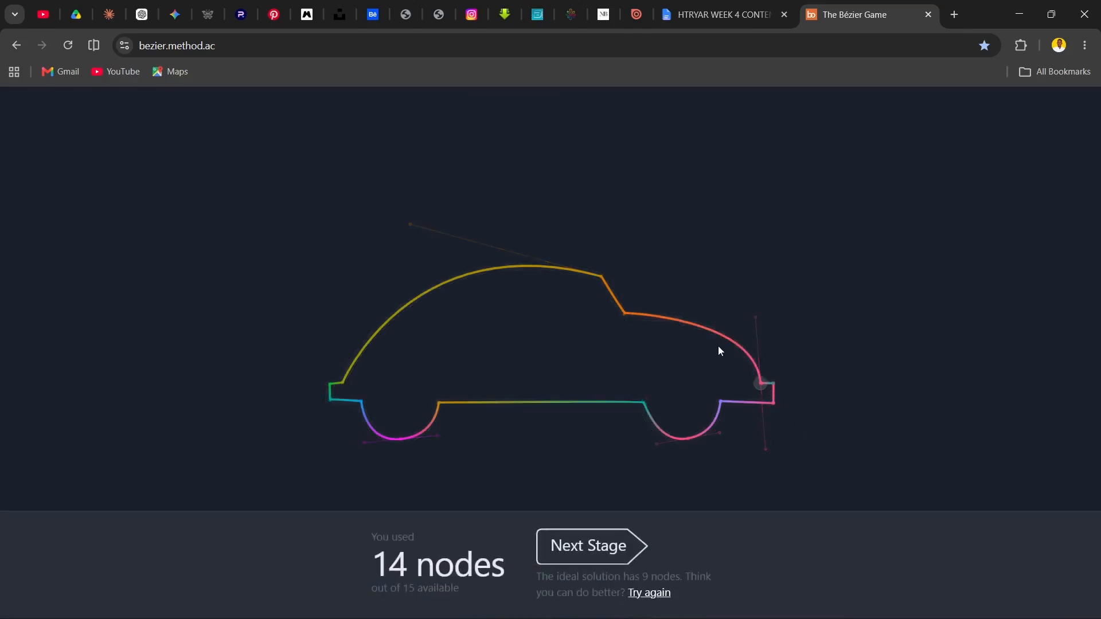
# Advance to the airplane stage and trace from the start node along the upper fuselage and around the nose, using straight and curved segments
pyautogui.click(586, 546)
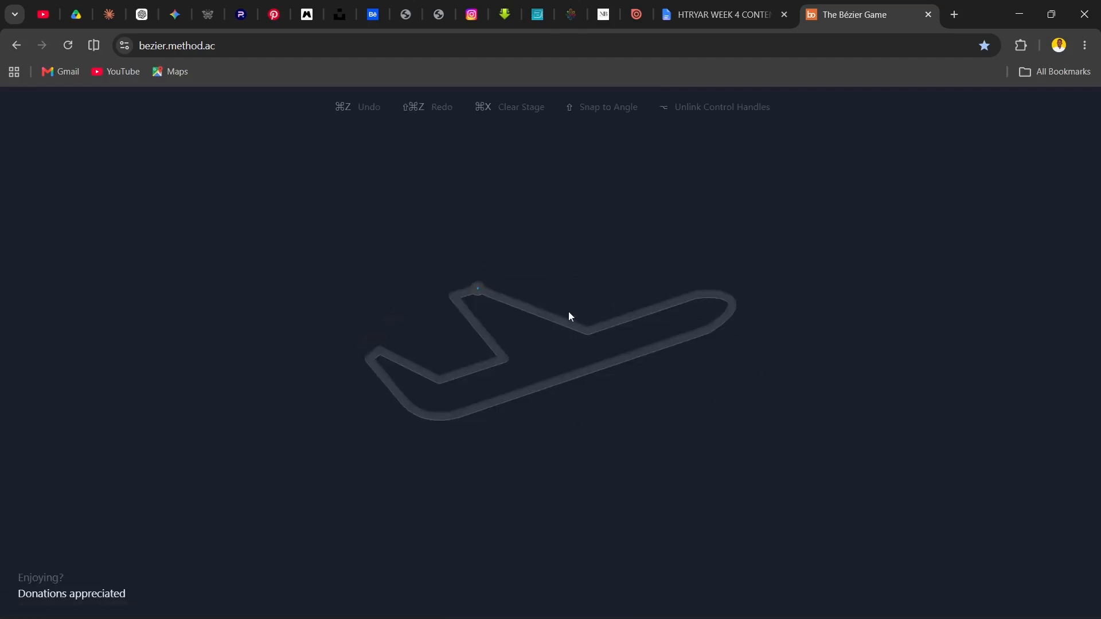
pyautogui.click(478, 289)
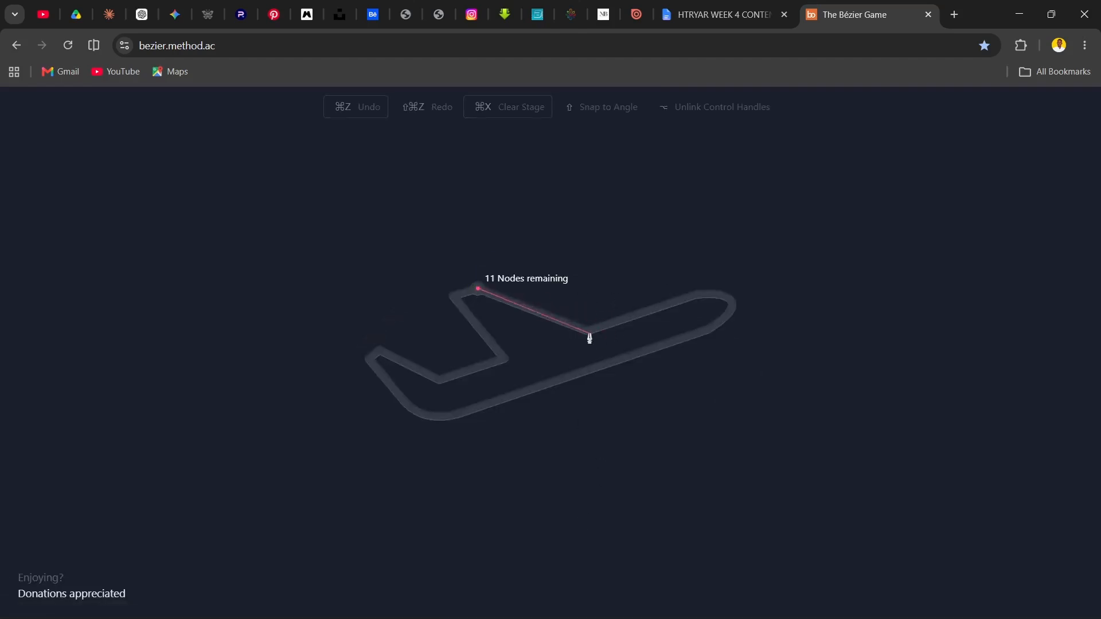
pyautogui.click(585, 332)
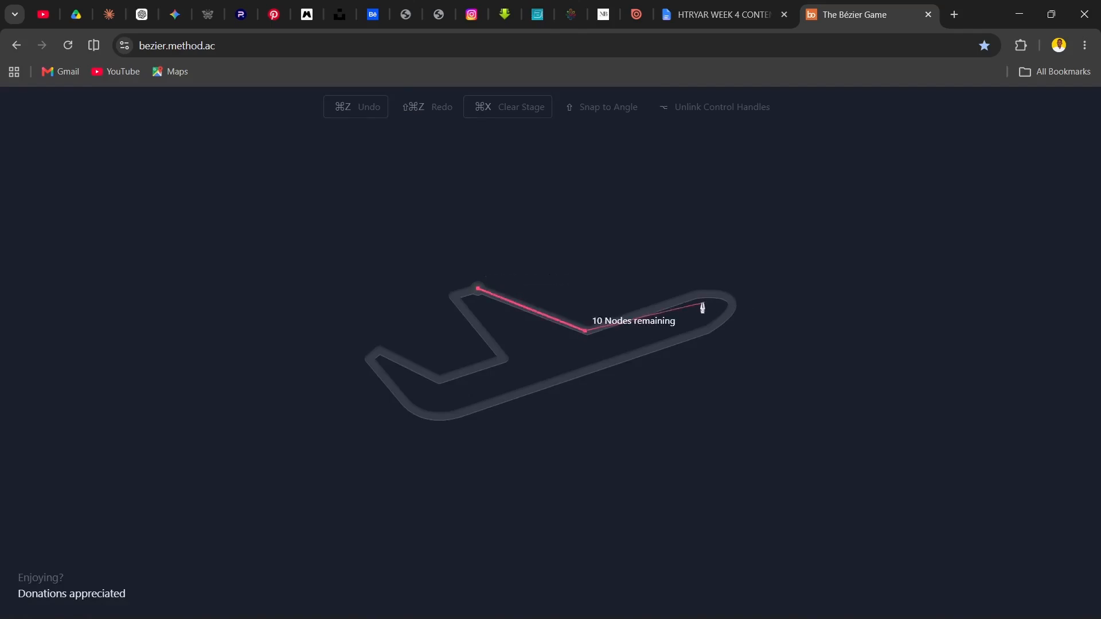
pyautogui.moveTo(697, 295); pyautogui.dragTo(736, 313)
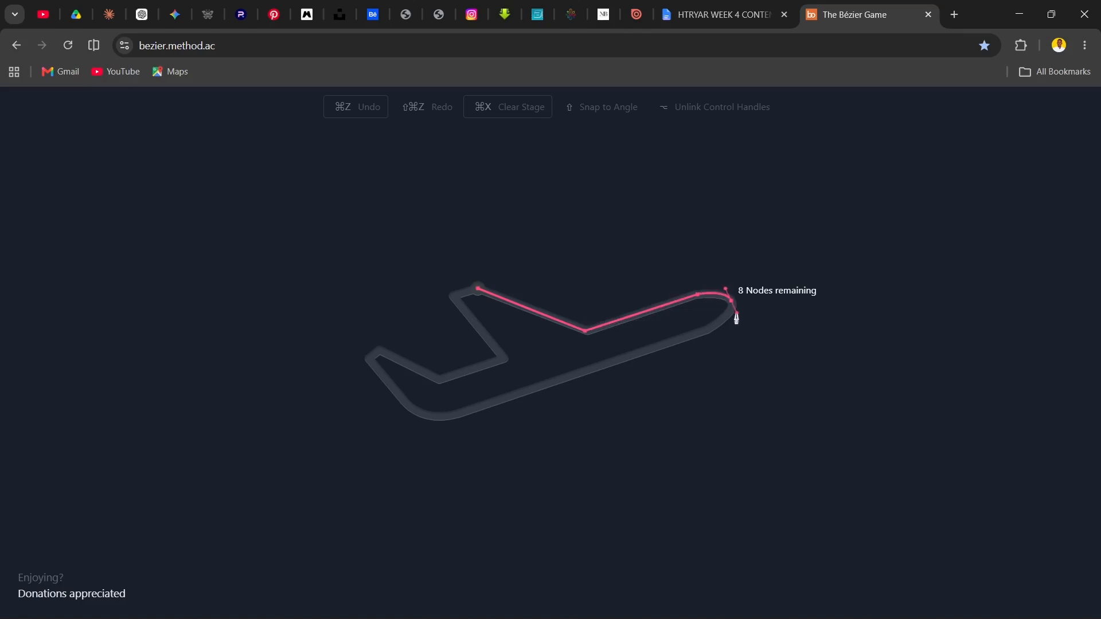
pyautogui.click(712, 329)
# Trace the airplane's underside, rounded rear and straight tail and wing edges, close the path at the start node, and continue to the next stage
pyautogui.moveTo(451, 421); pyautogui.dragTo(388, 384)
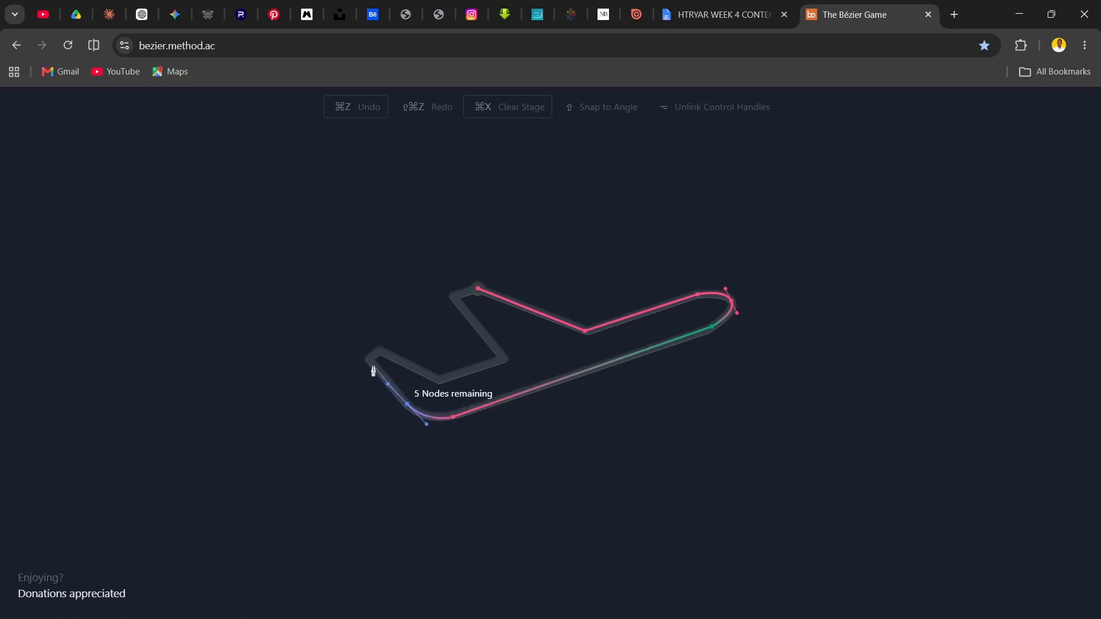
pyautogui.click(368, 360)
pyautogui.click(380, 350)
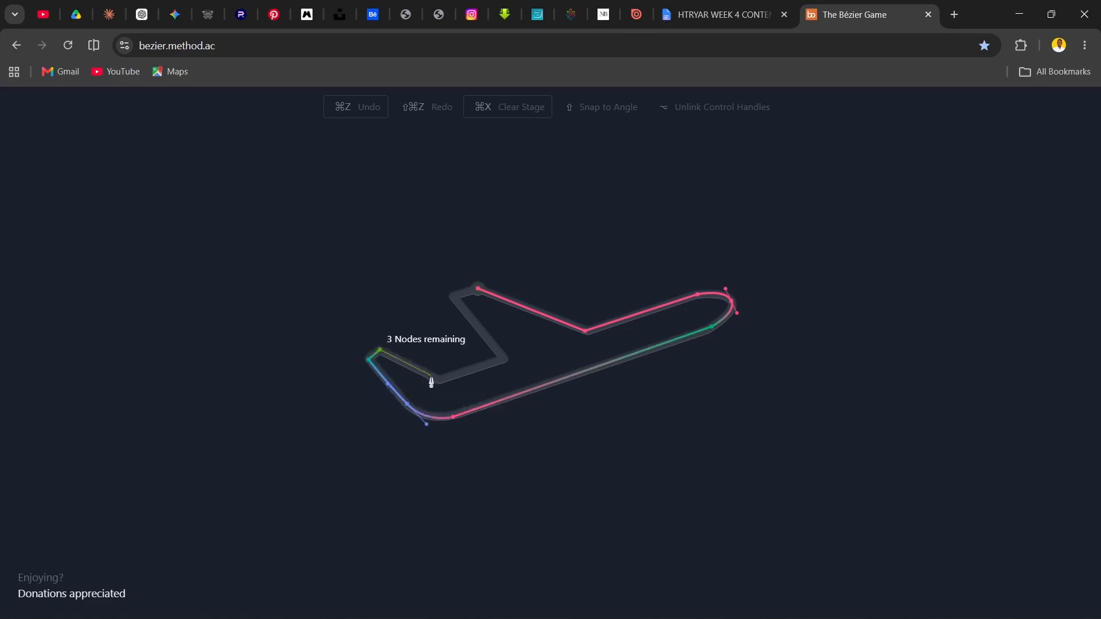
pyautogui.click(503, 360)
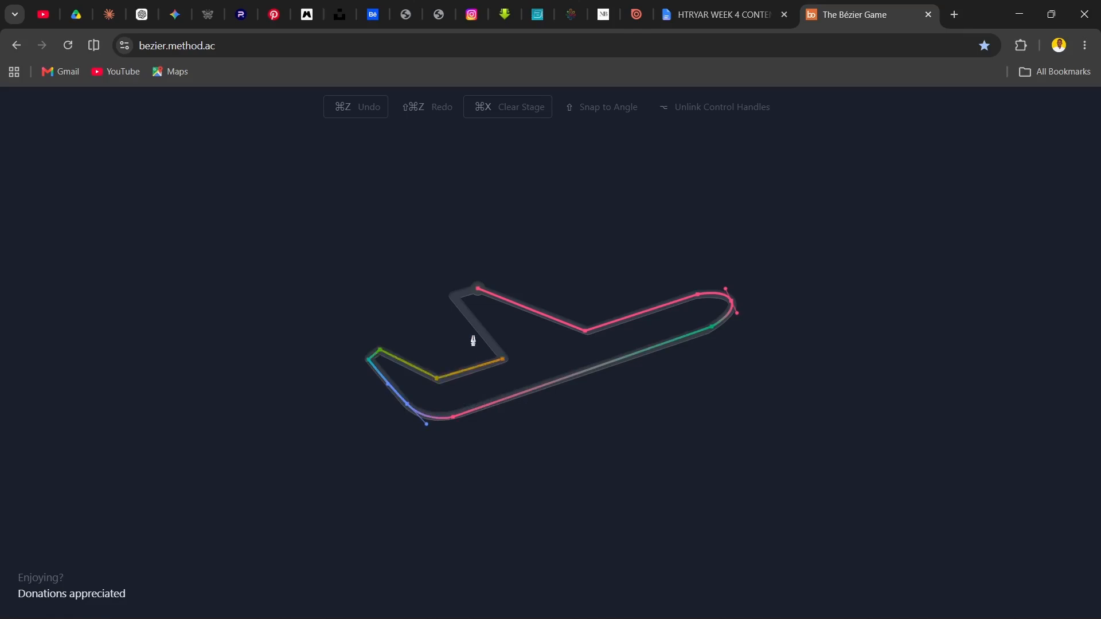
pyautogui.click(454, 296)
pyautogui.click(478, 289)
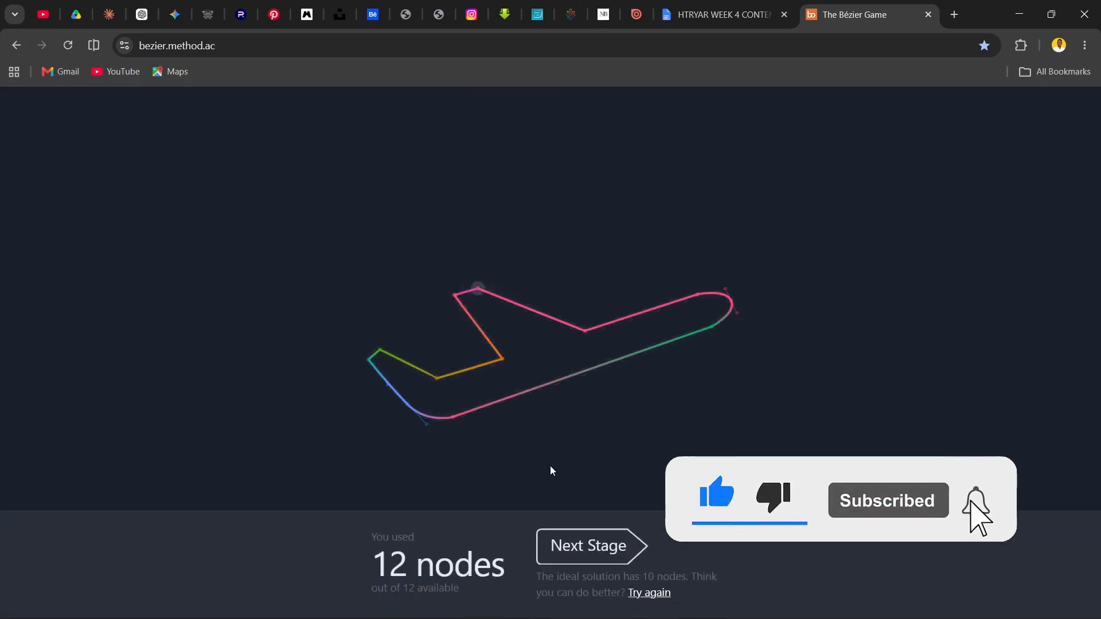
pyautogui.click(597, 544)
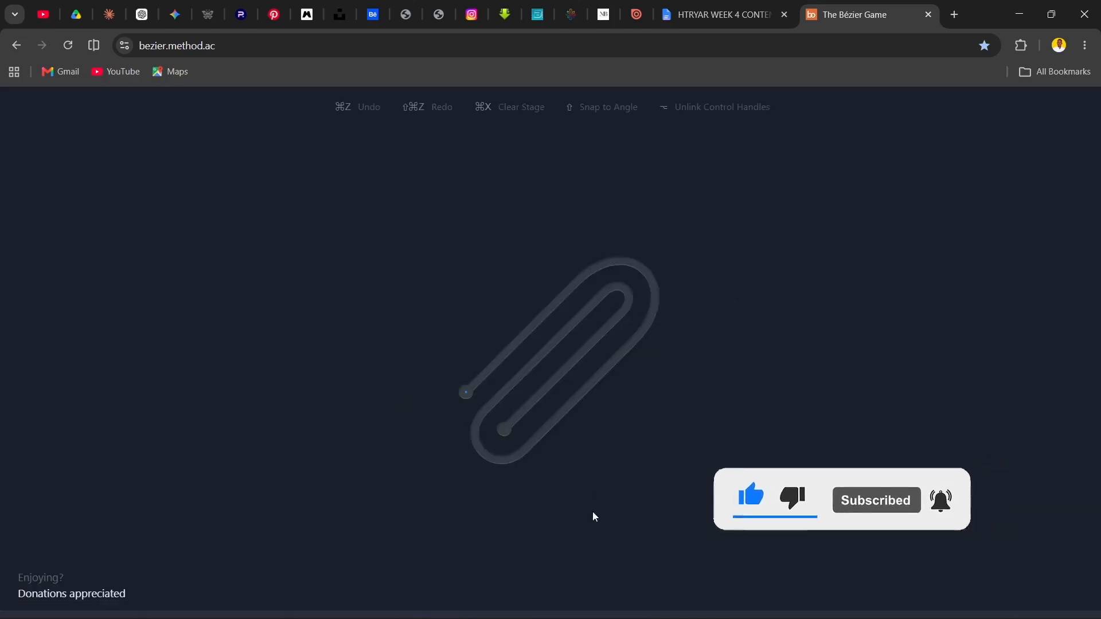
pyautogui.click(465, 393)
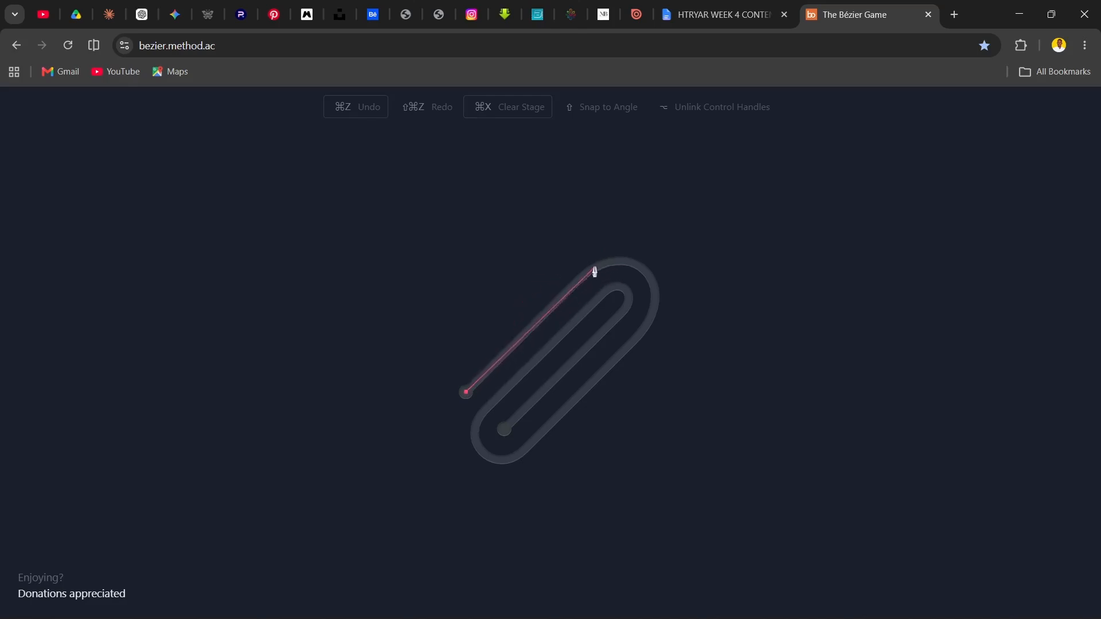
pyautogui.moveTo(590, 270); pyautogui.dragTo(636, 251)
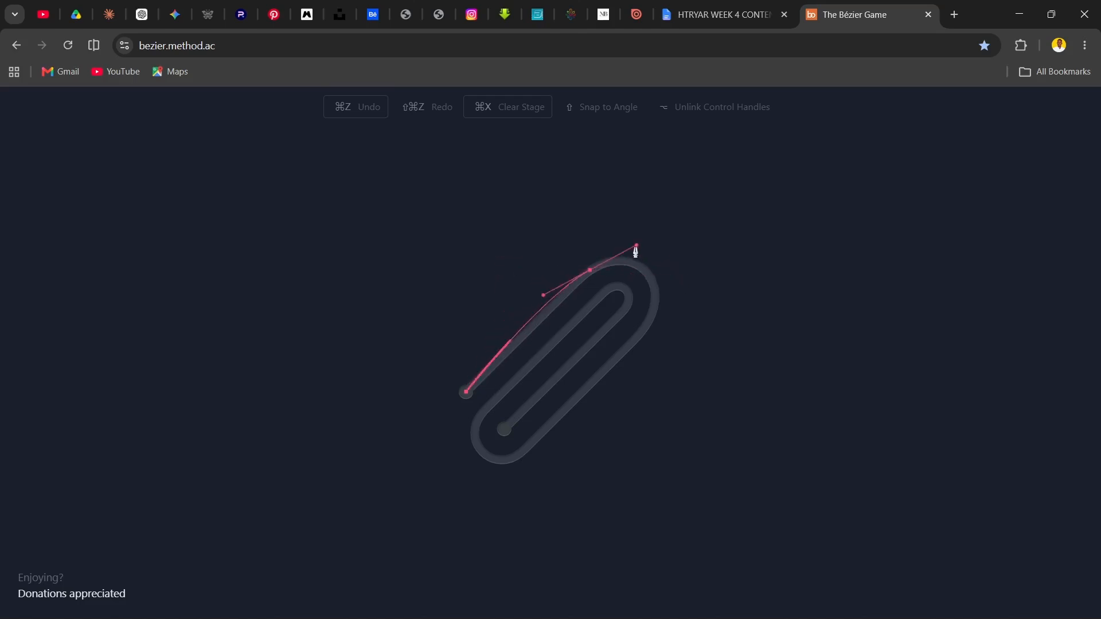
pyautogui.hotkey('ctrl', 'z')
pyautogui.click(592, 270)
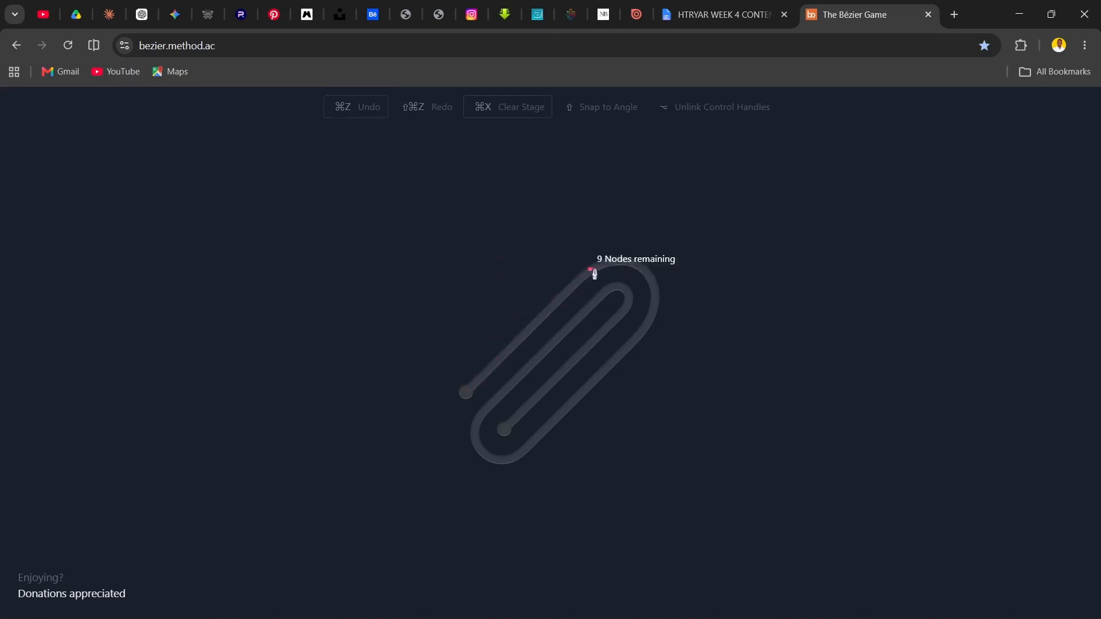
pyautogui.hotkey('ctrl', 'z')
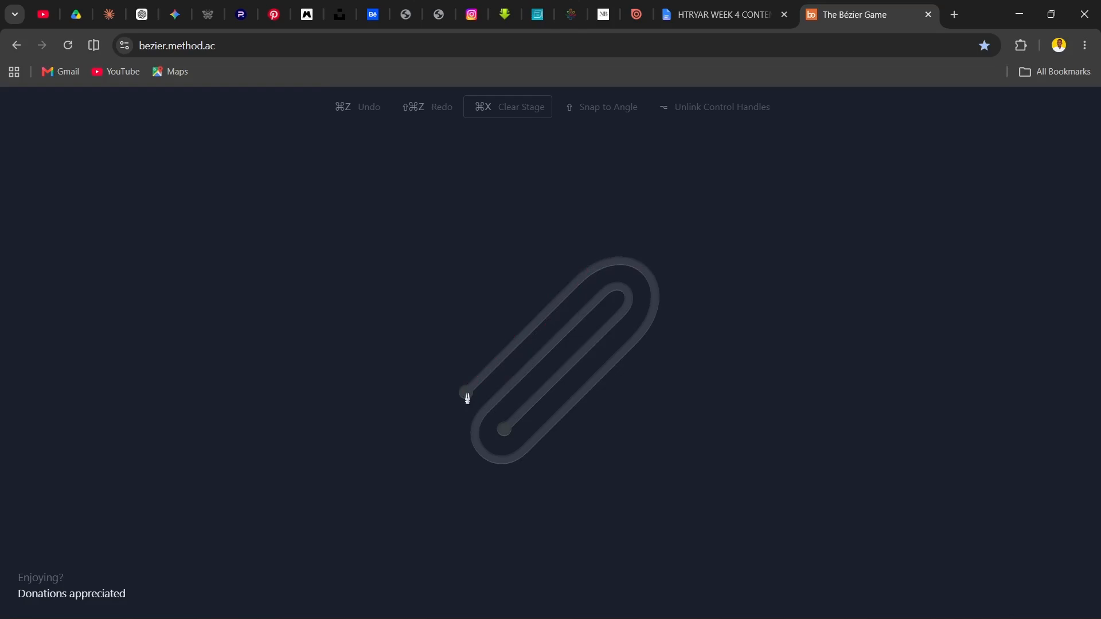
# Trace the paperclip's outer straight edge from its outer endpoint and curve around the large upper bend with two smooth nodes
pyautogui.click(466, 393)
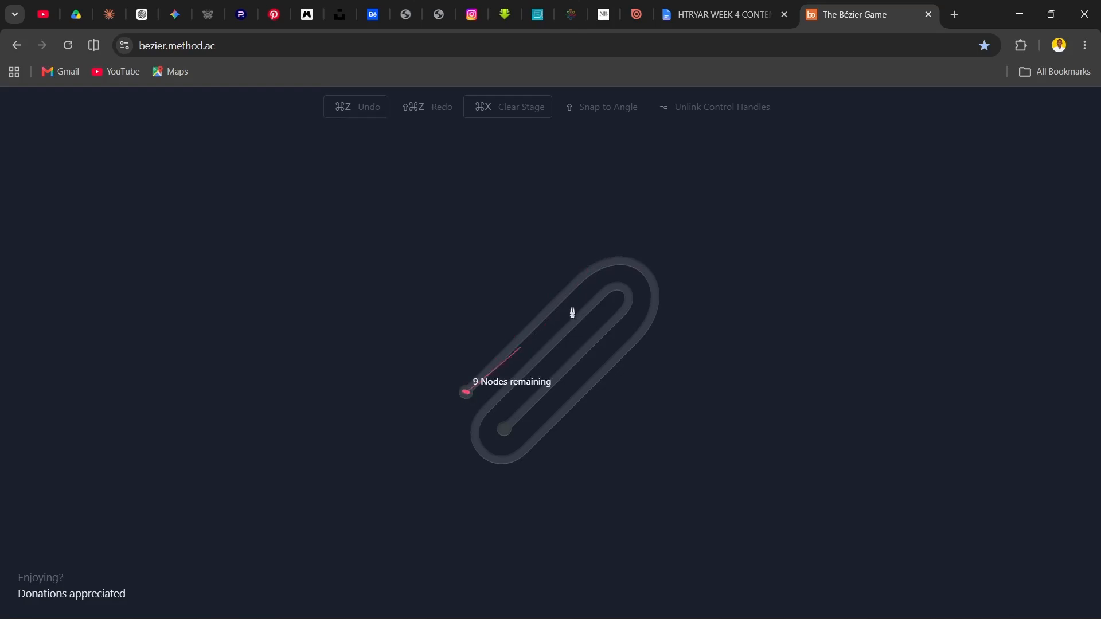
pyautogui.click(594, 268)
pyautogui.moveTo(649, 325); pyautogui.dragTo(622, 413)
pyautogui.hotkey('ctrl', 'z')
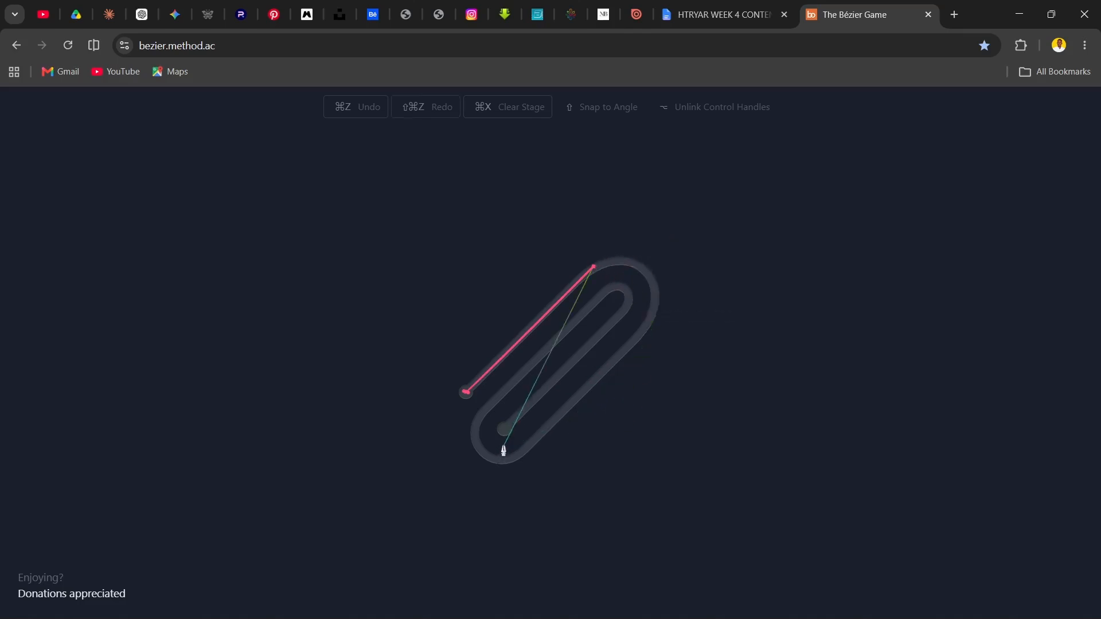
pyautogui.moveTo(637, 265)
pyautogui.mouseDown()
pyautogui.moveTo(650, 289)
pyautogui.moveTo(653, 277)
pyautogui.mouseUp()
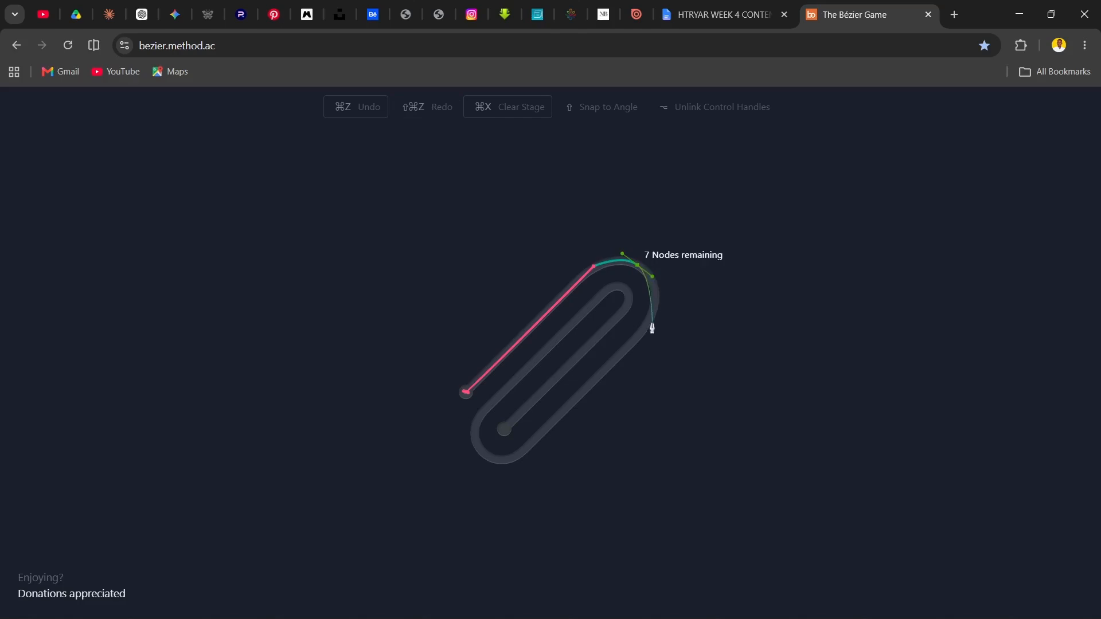
pyautogui.moveTo(650, 323); pyautogui.dragTo(624, 357)
pyautogui.hotkey('ctrl', 'z')
pyautogui.hotkey('ctrl', 'z')
pyautogui.moveTo(649, 319); pyautogui.dragTo(636, 343)
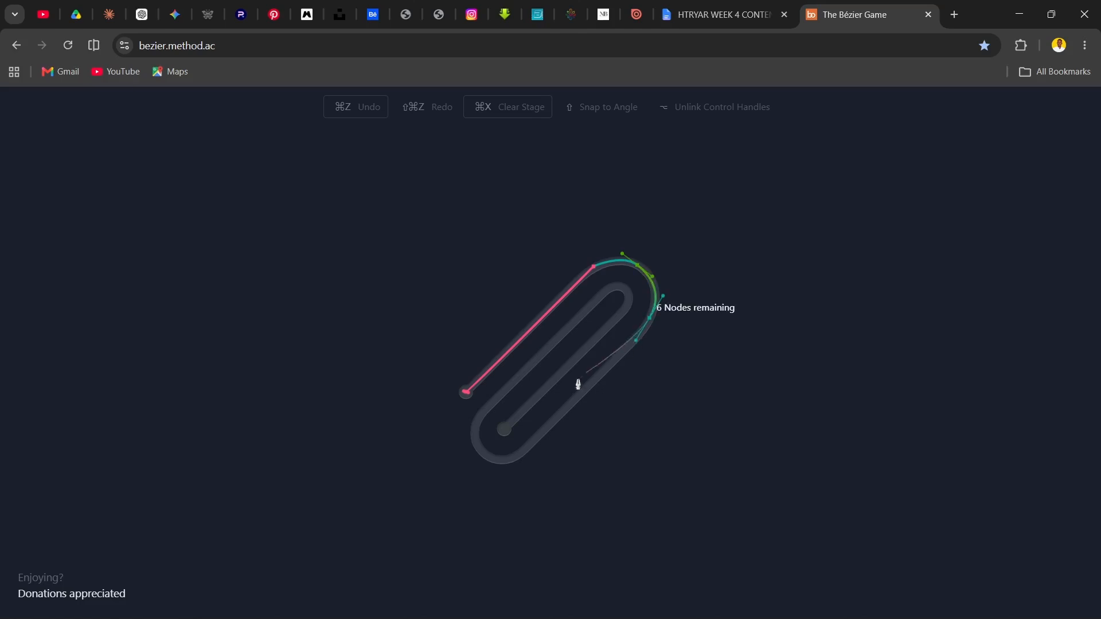
# Trace the paperclip's long outer side down to the lower bend and curve around it to the start of the inner straight
pyautogui.click(523, 453)
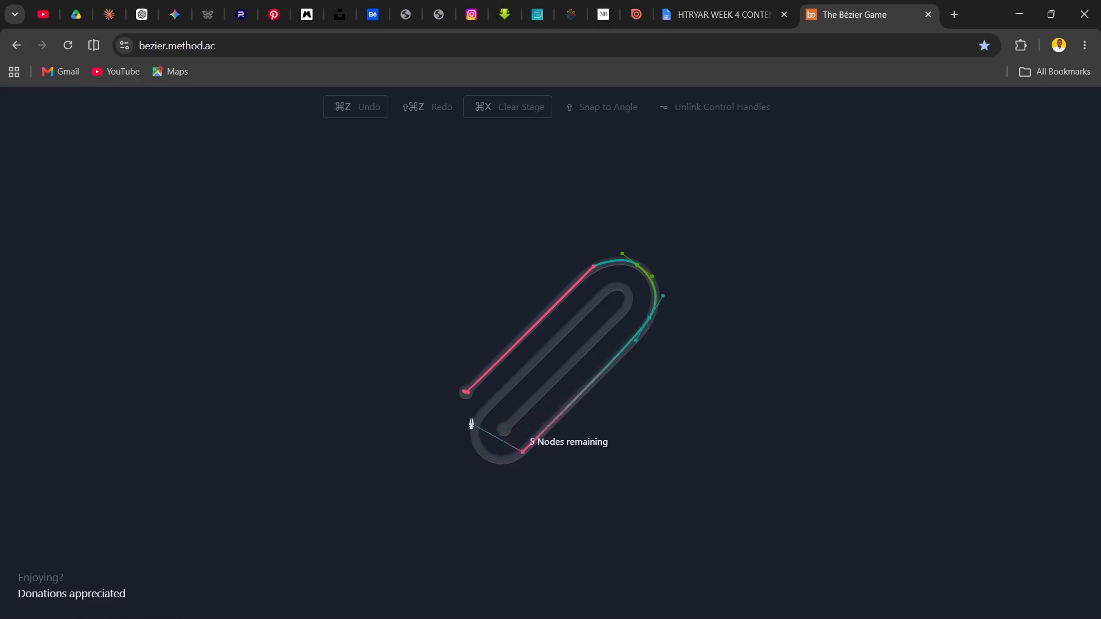
pyautogui.moveTo(484, 410); pyautogui.dragTo(518, 353)
pyautogui.hotkey('ctrl', 'z')
pyautogui.moveTo(485, 455); pyautogui.dragTo(458, 446)
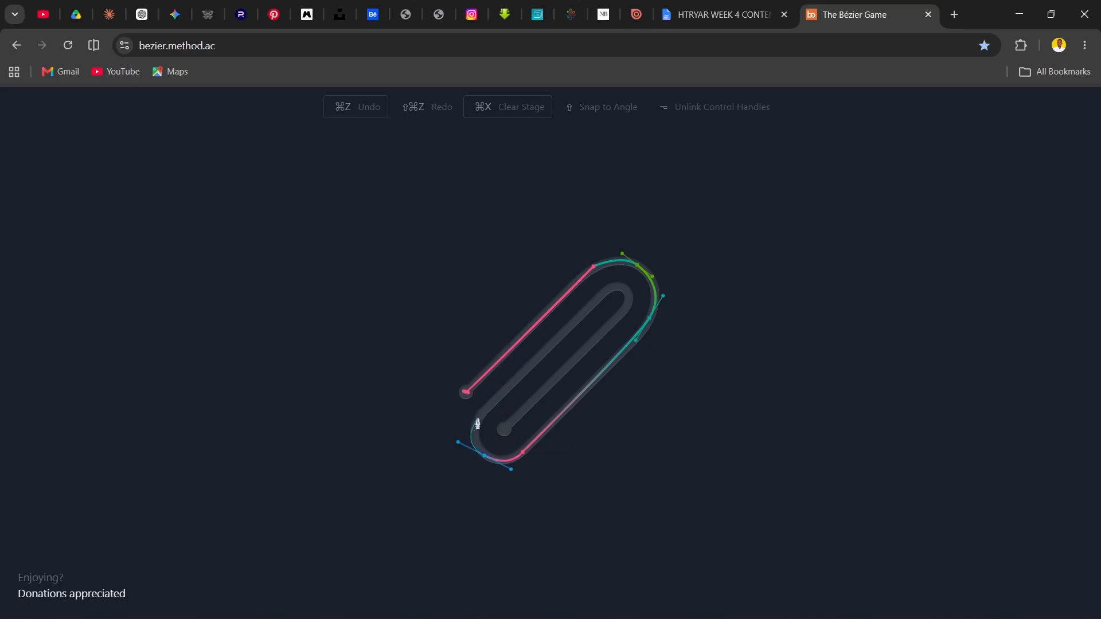
pyautogui.hotkey('ctrl', 'z')
pyautogui.moveTo(488, 456); pyautogui.dragTo(462, 440)
pyautogui.click(481, 410)
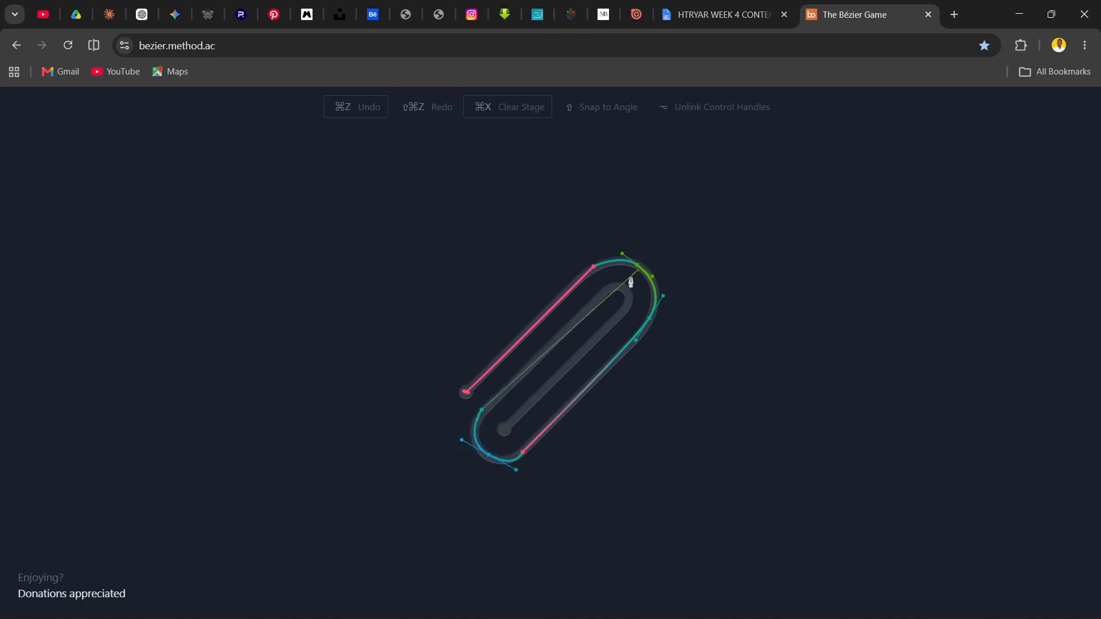
# Trace the paperclip's inner straight and small upper bend with one smooth node, finishing the path at the inner endpoint
pyautogui.click(607, 290)
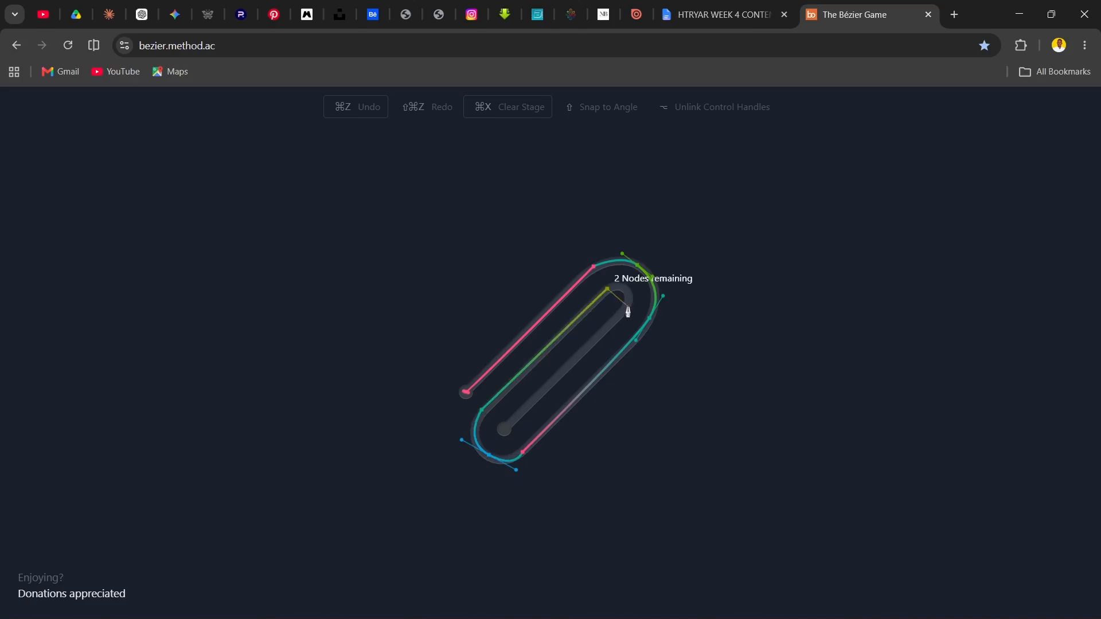
pyautogui.moveTo(627, 306); pyautogui.dragTo(615, 333)
pyautogui.hotkey('ctrl', 'z')
pyautogui.moveTo(626, 308); pyautogui.dragTo(614, 332)
pyautogui.click(504, 431)
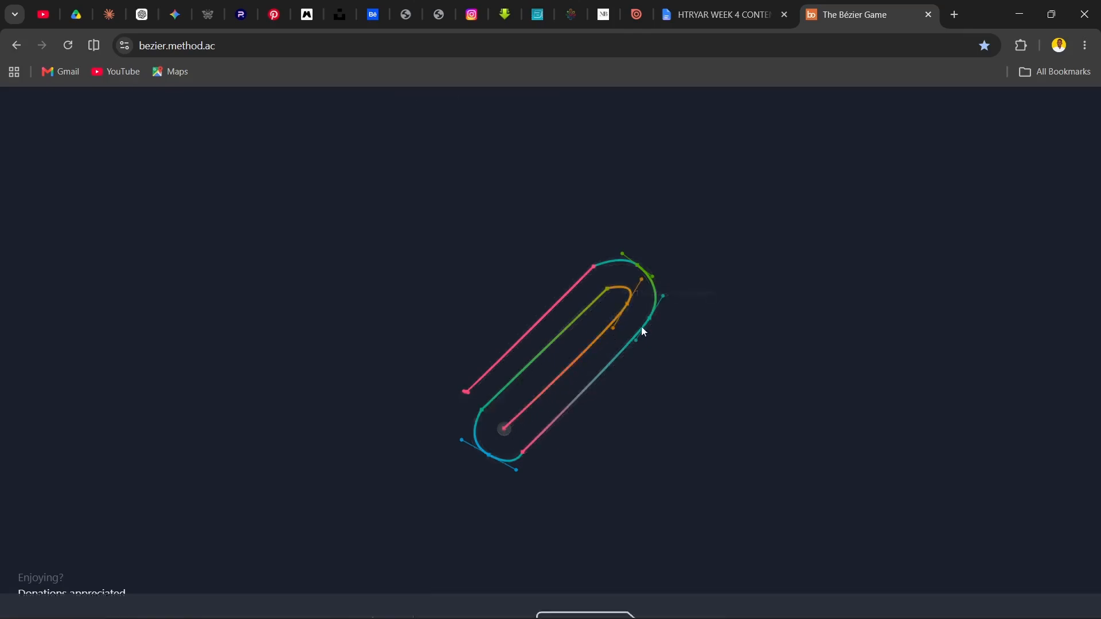
# Advance to the wrench stage and trace the jaw opening from the start node to the opposite tip, curving only its inner base
pyautogui.click(575, 545)
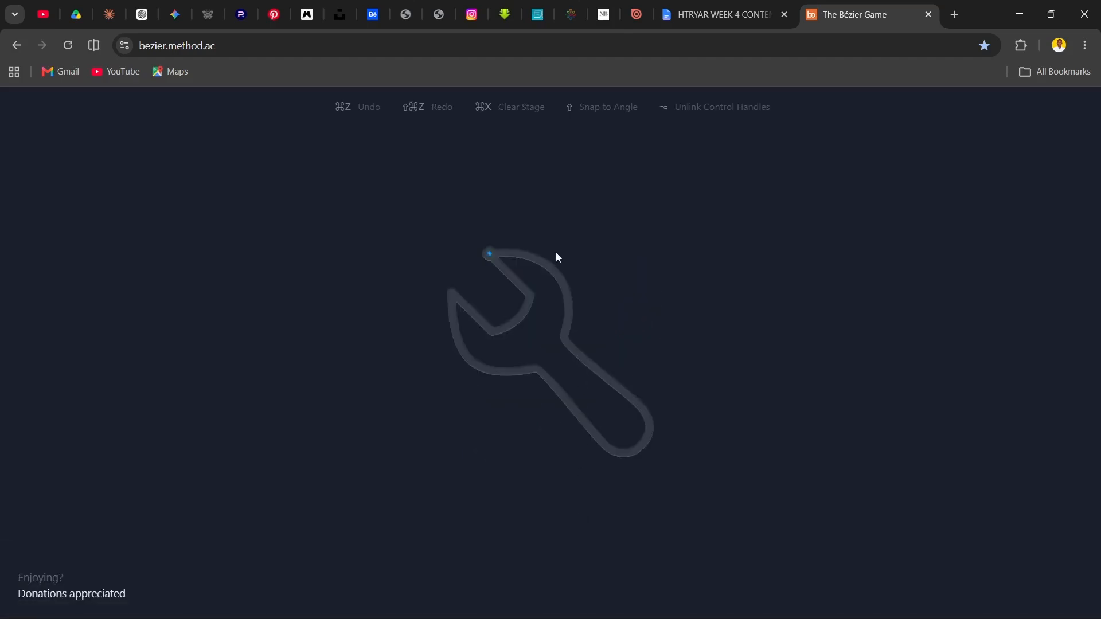
pyautogui.click(490, 254)
pyautogui.click(529, 295)
pyautogui.moveTo(493, 333); pyautogui.dragTo(460, 338)
pyautogui.hotkey('ctrl', 'z')
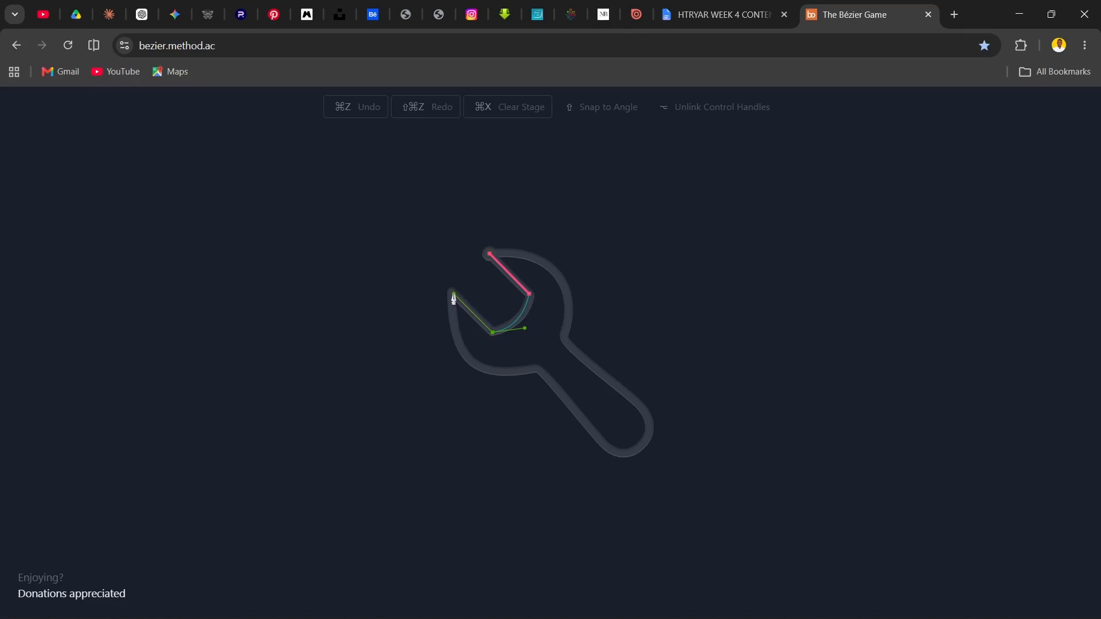
pyautogui.moveTo(454, 298); pyautogui.dragTo(453, 298)
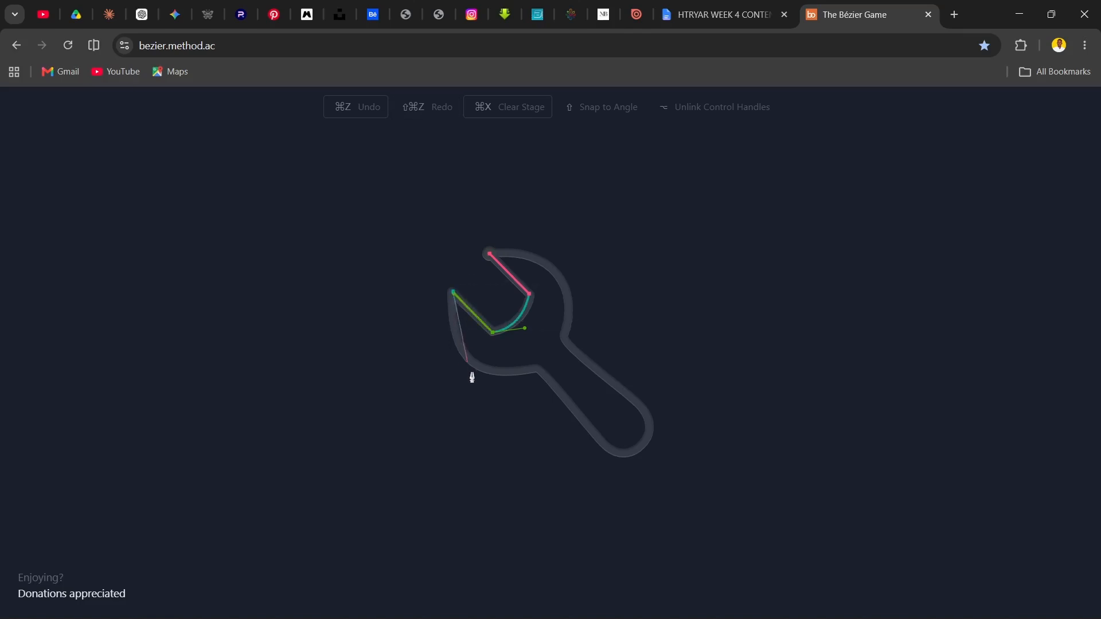
# Trace the wrench's lower outer jaw with a smooth node, then its handle's lower edge as a straight segment up to the rounded end
pyautogui.moveTo(470, 360); pyautogui.dragTo(497, 388)
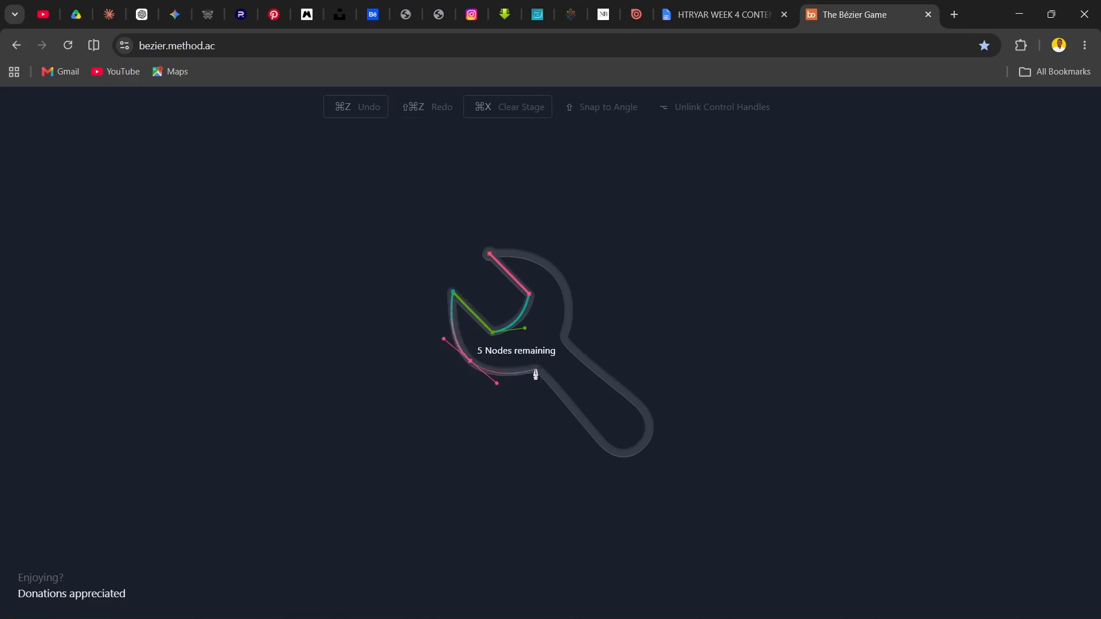
pyautogui.click(536, 369)
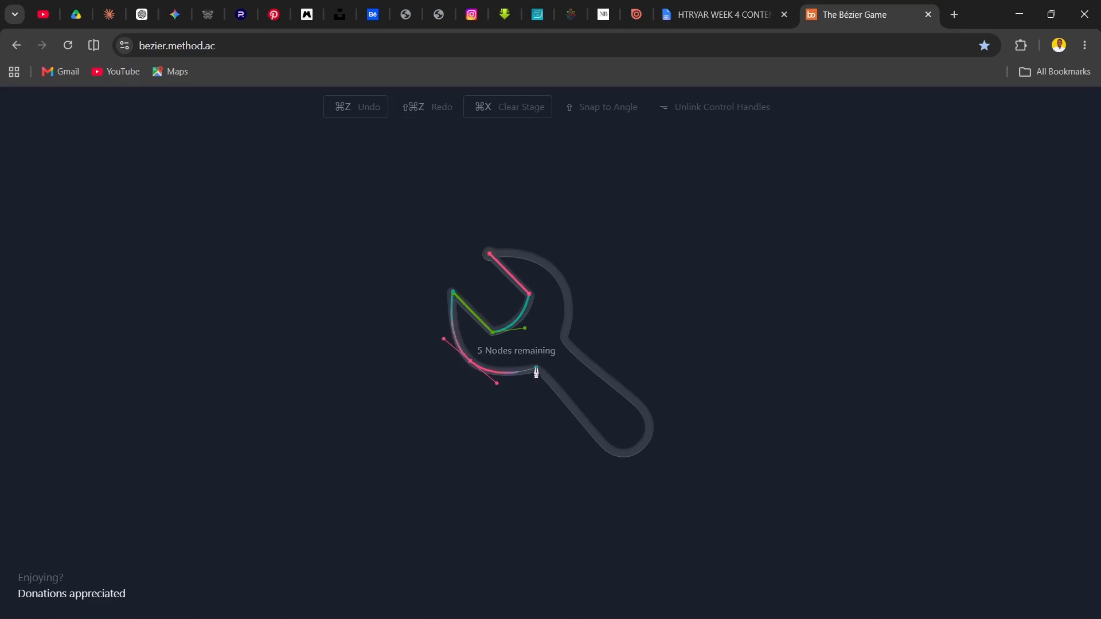
pyautogui.click(599, 441)
pyautogui.moveTo(642, 443); pyautogui.dragTo(618, 417)
pyautogui.hotkey('ctrl', 'z')
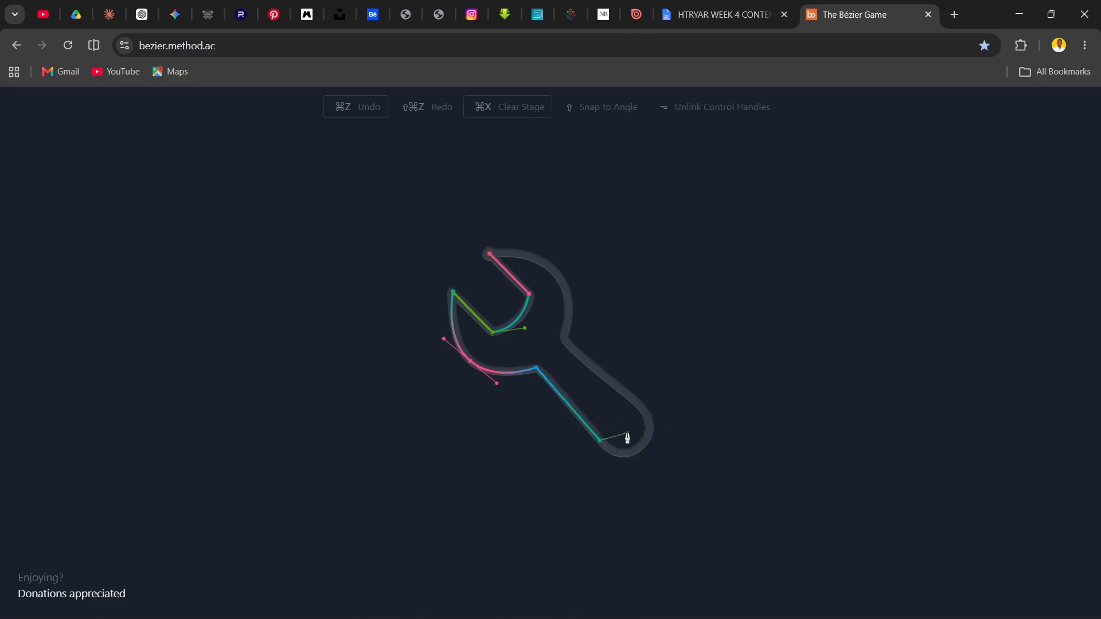
pyautogui.hotkey('ctrl', 'z')
pyautogui.click(607, 449)
pyautogui.moveTo(646, 412); pyautogui.dragTo(616, 376)
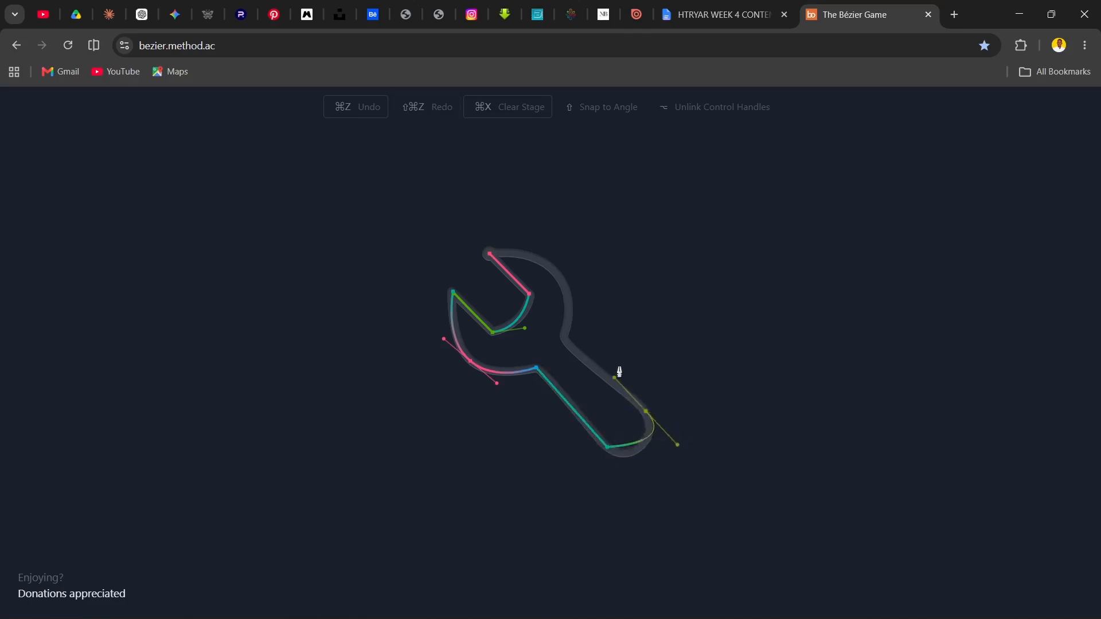
pyautogui.hotkey('ctrl', 'z')
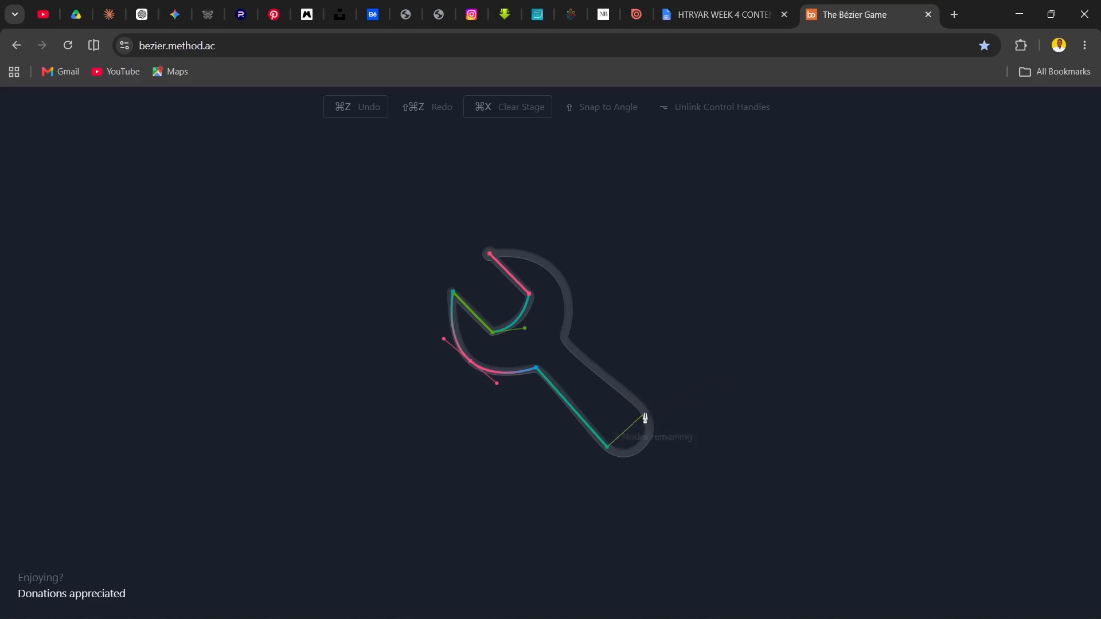
pyautogui.moveTo(631, 406); pyautogui.dragTo(636, 359)
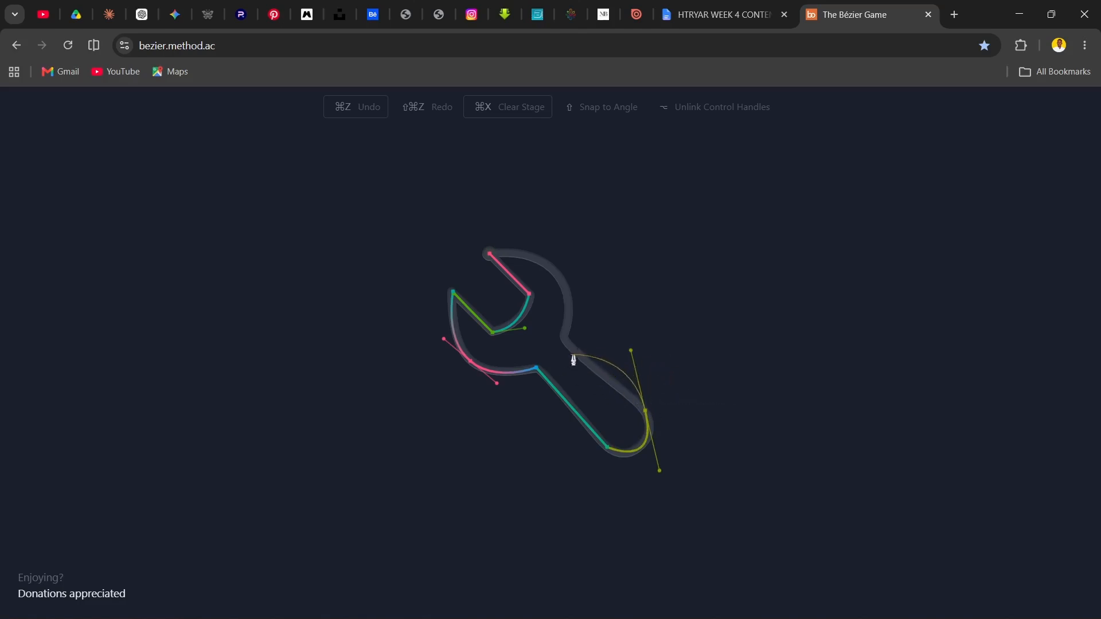
pyautogui.hotkey('ctrl', 'z')
pyautogui.moveTo(620, 395); pyautogui.dragTo(637, 352)
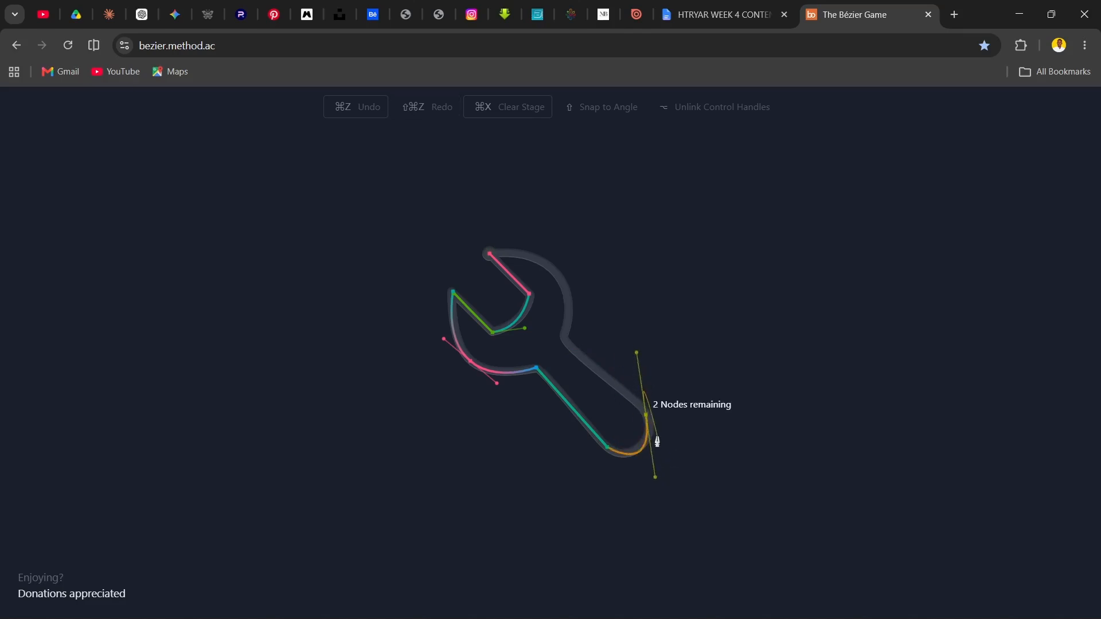
pyautogui.hotkey('ctrl', 'z')
pyautogui.moveTo(646, 419); pyautogui.dragTo(651, 366)
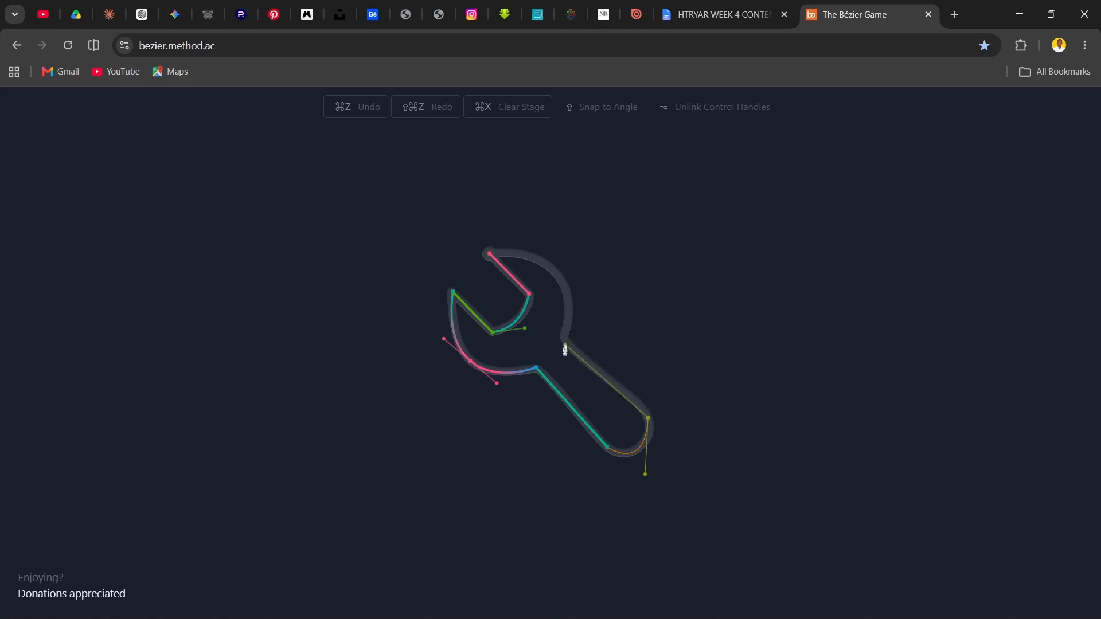
pyautogui.moveTo(566, 344); pyautogui.dragTo(566, 345)
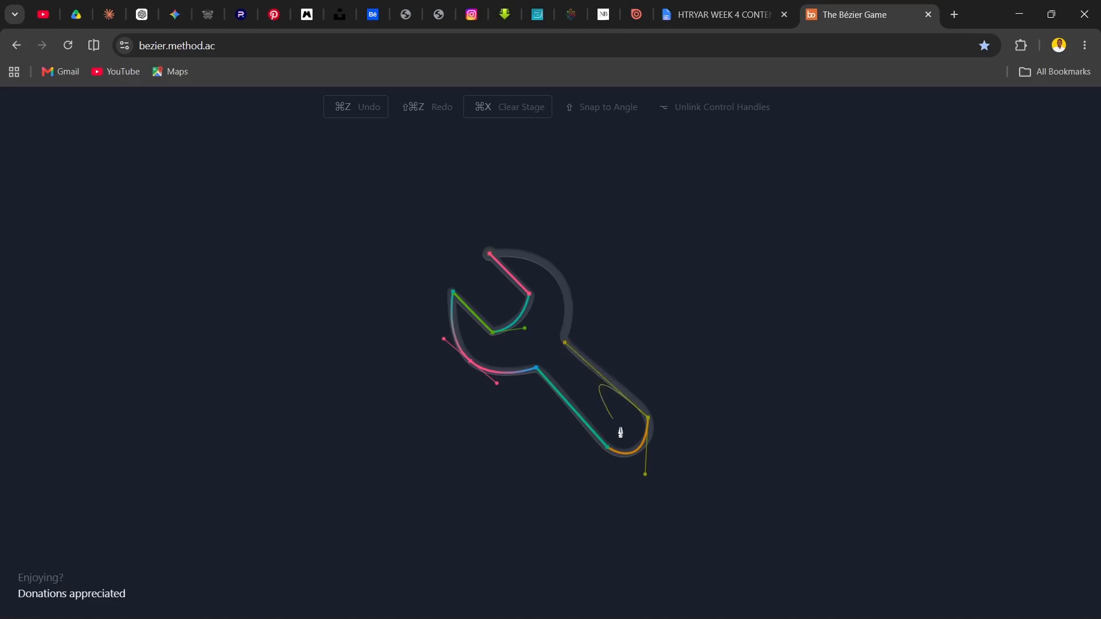
pyautogui.hotkey('ctrl', 'z')
pyautogui.moveTo(644, 445); pyautogui.dragTo(654, 429)
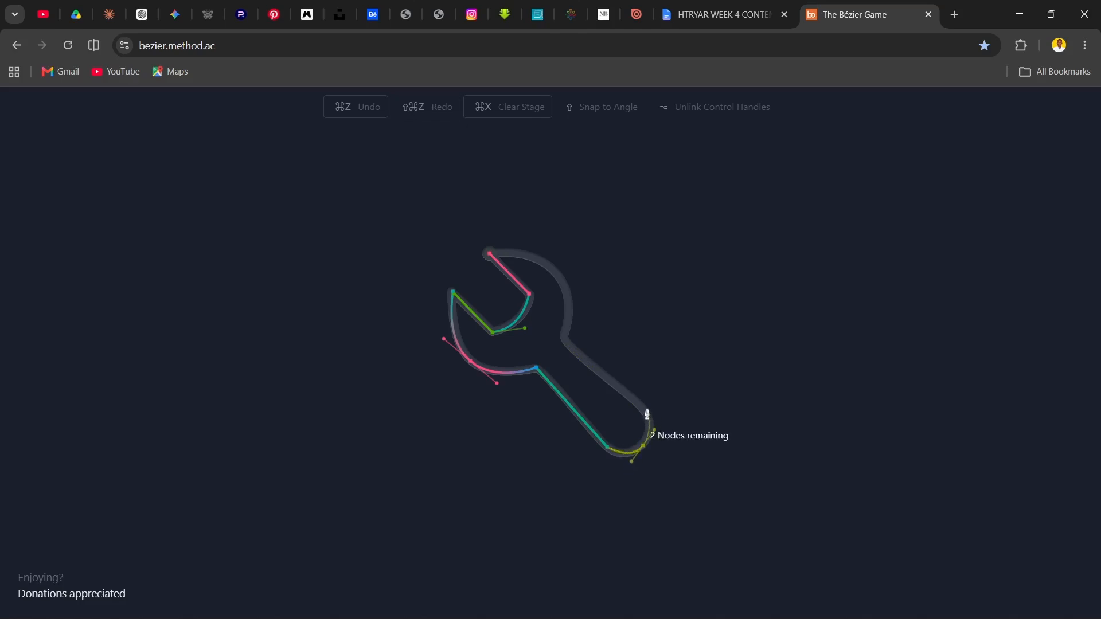
pyautogui.hotkey('ctrl', 'z')
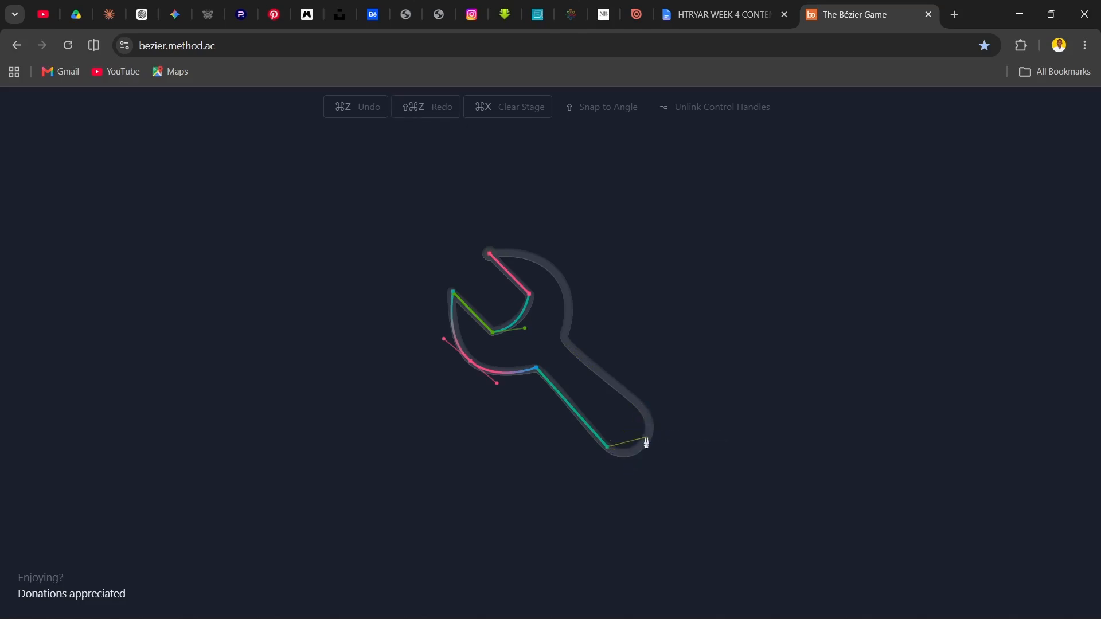
# Trace the wrench handle's rounded end with one smooth node on the curve and a corner node where the upper edge begins
pyautogui.moveTo(640, 445); pyautogui.dragTo(654, 425)
pyautogui.click(645, 411)
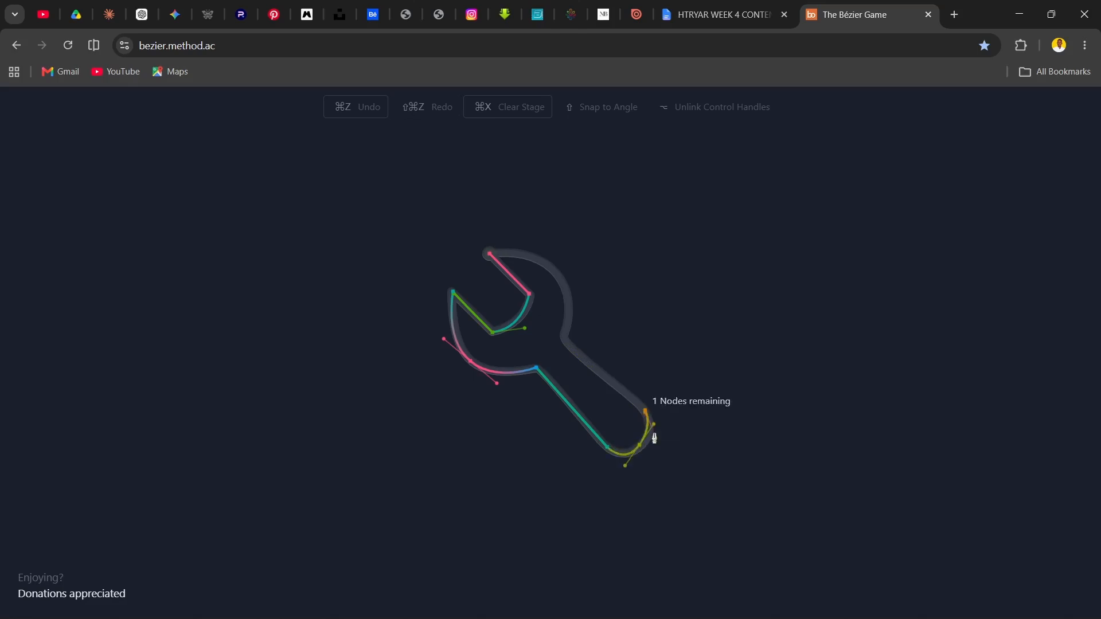
# Try to trace the wrench handle's straight upper edge, then undo the path back to the jaw opening's lower tip
pyautogui.click(568, 342)
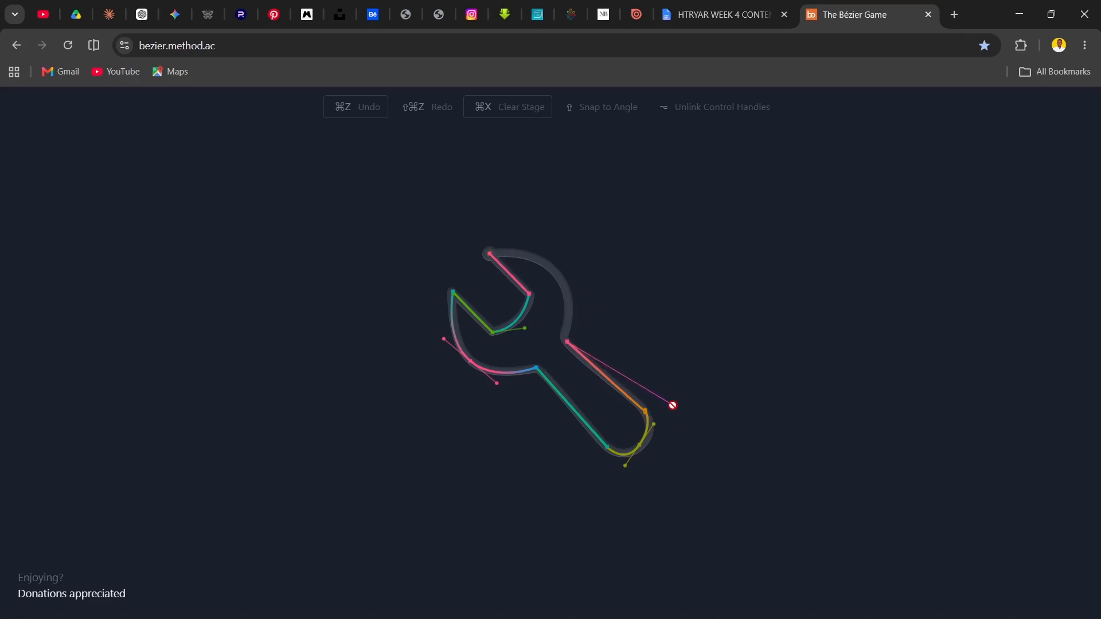
pyautogui.hotkey('ctrl', 'z')
pyautogui.hotkey('ctrl', 'z')
pyautogui.hotkey('ctrl', 'z')
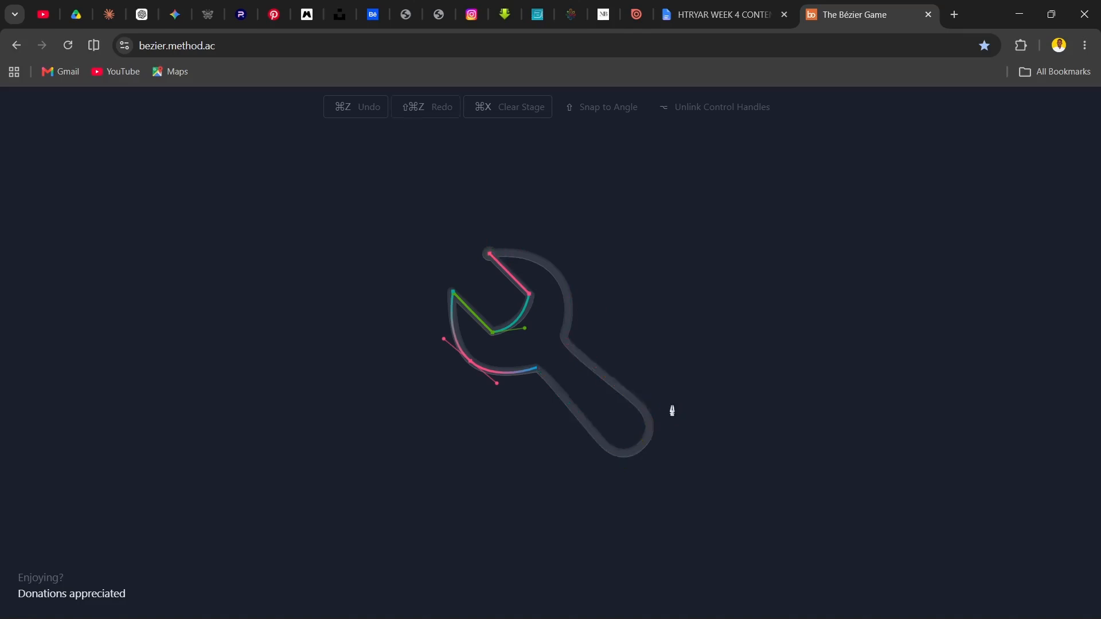
pyautogui.hotkey('ctrl', 'z')
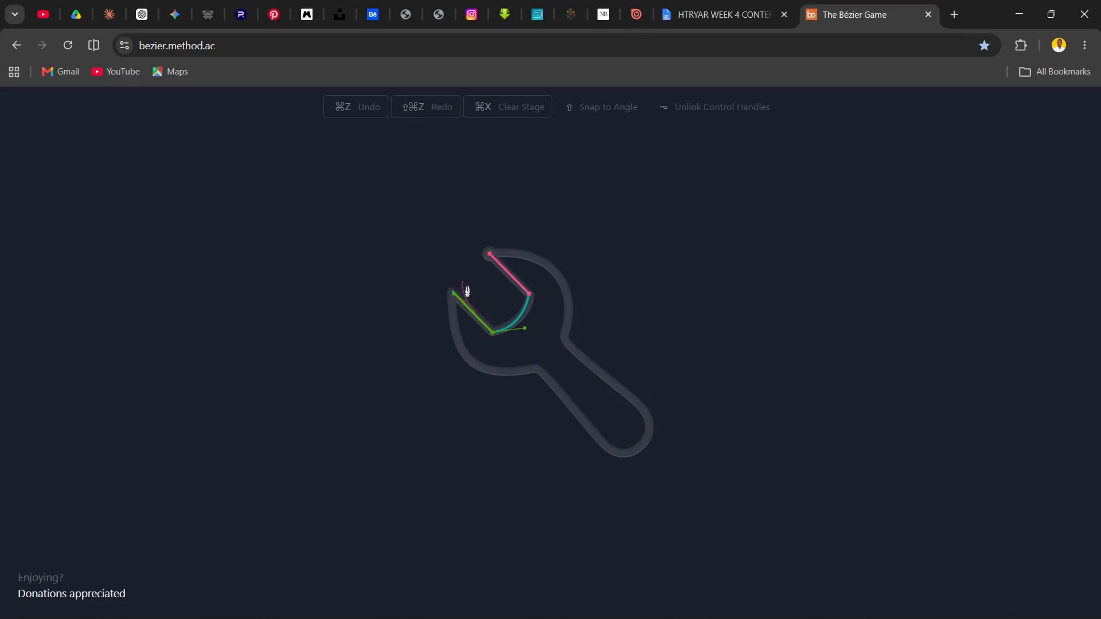
# Retrace the wrench's lower outer jaw as one curve from the lower tip to the handle, unlinking the end node's outgoing handle for a straight segment
pyautogui.click(453, 294)
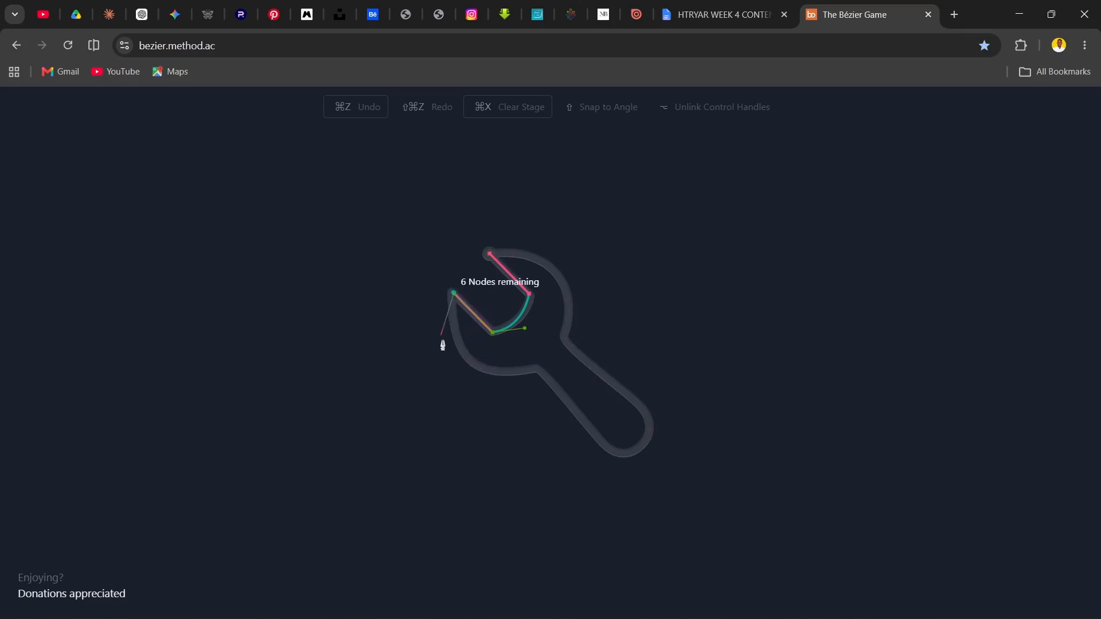
pyautogui.moveTo(534, 372); pyautogui.dragTo(593, 346)
pyautogui.hotkey('ctrl', 'z')
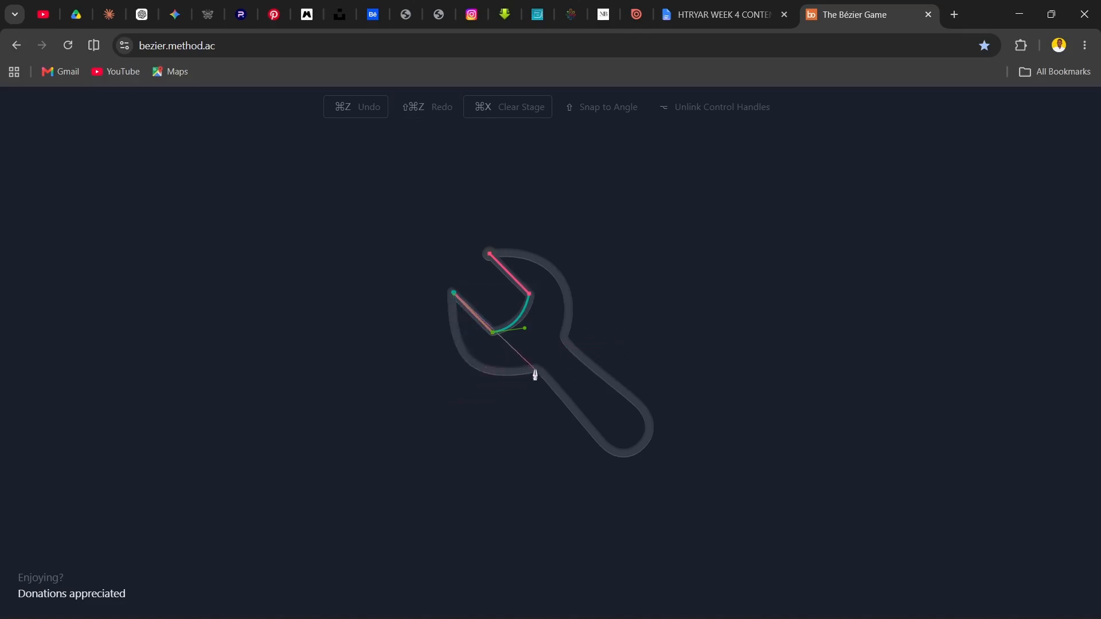
pyautogui.moveTo(535, 372); pyautogui.dragTo(608, 450)
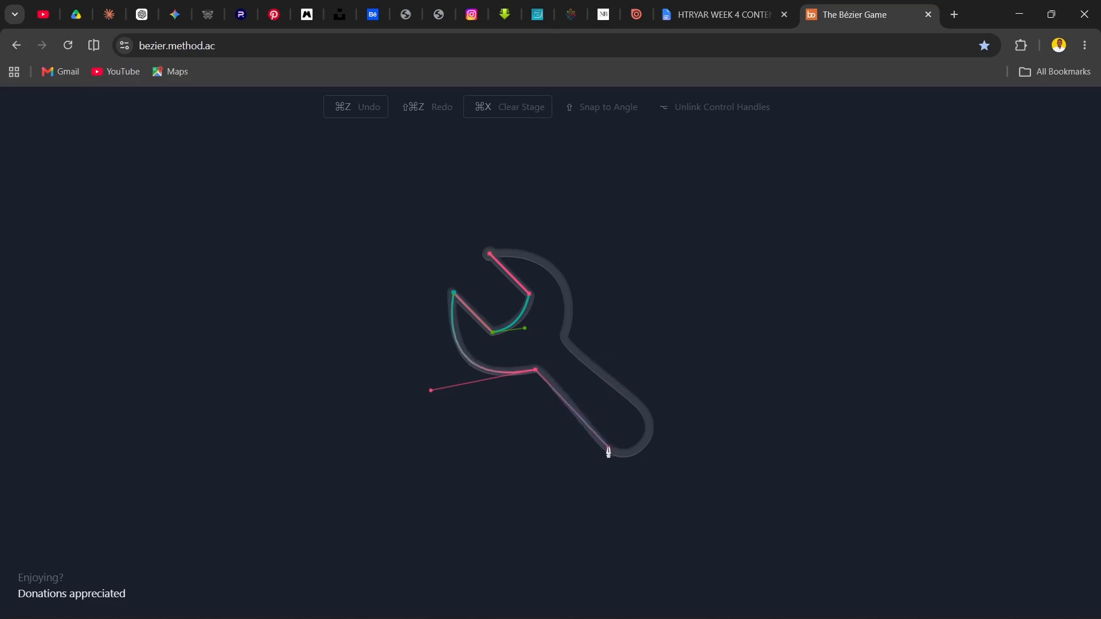
# Trace the handle's lower edge as a straight segment and its rounded end as one curve, leaving the upper end free to continue straight
pyautogui.click(608, 447)
pyautogui.moveTo(647, 417); pyautogui.dragTo(644, 364)
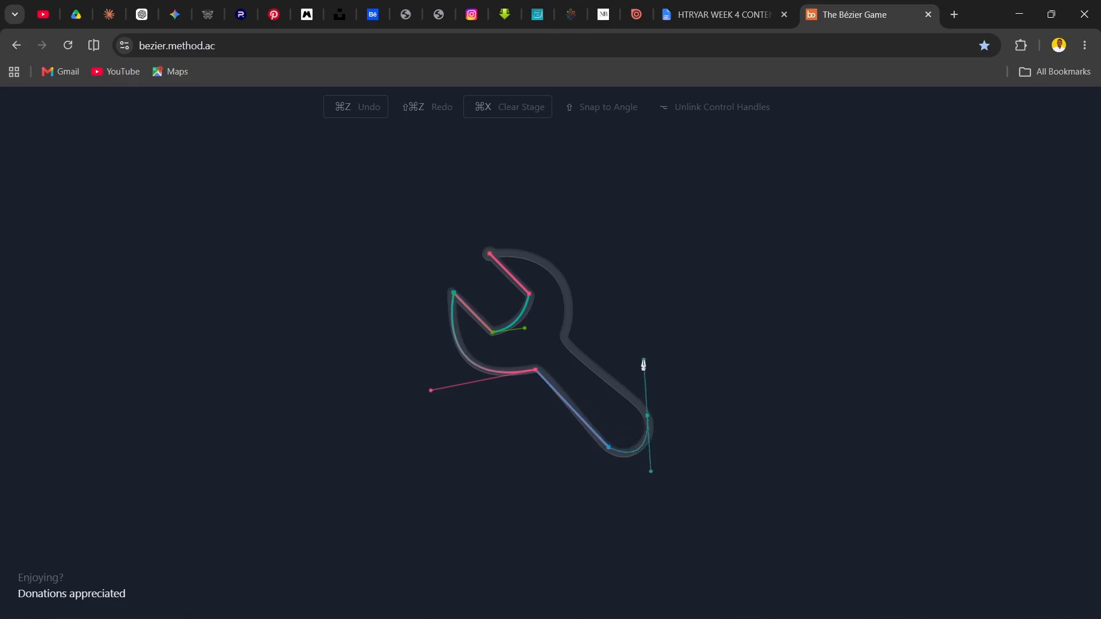
pyautogui.click(567, 345)
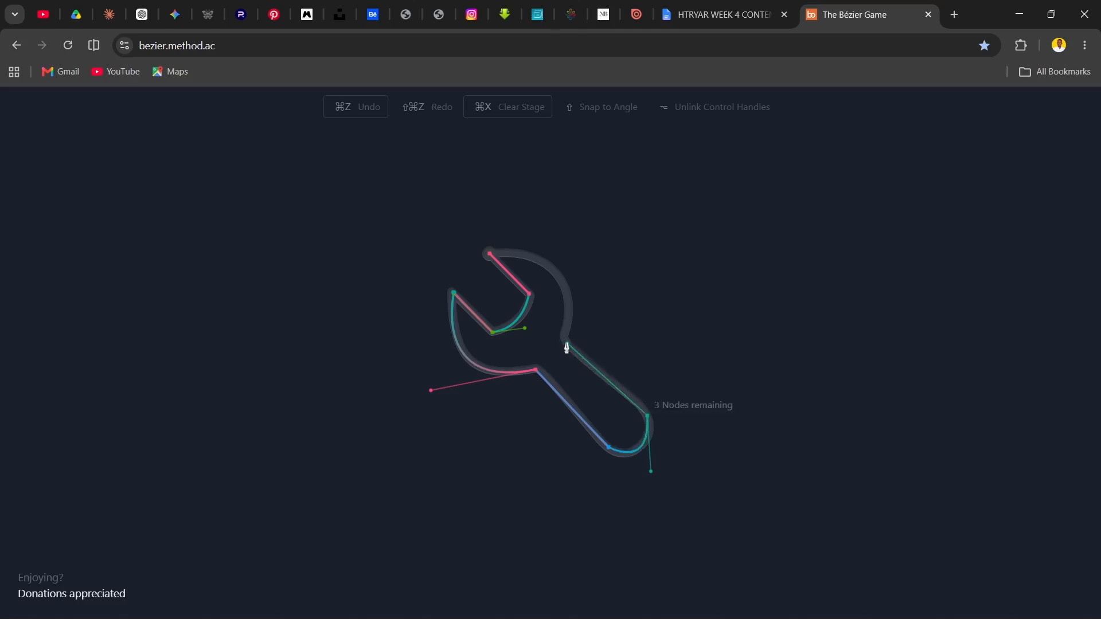
pyautogui.moveTo(567, 344); pyautogui.dragTo(561, 266)
pyautogui.moveTo(490, 253); pyautogui.dragTo(381, 256)
pyautogui.hotkey('ctrl', 'z')
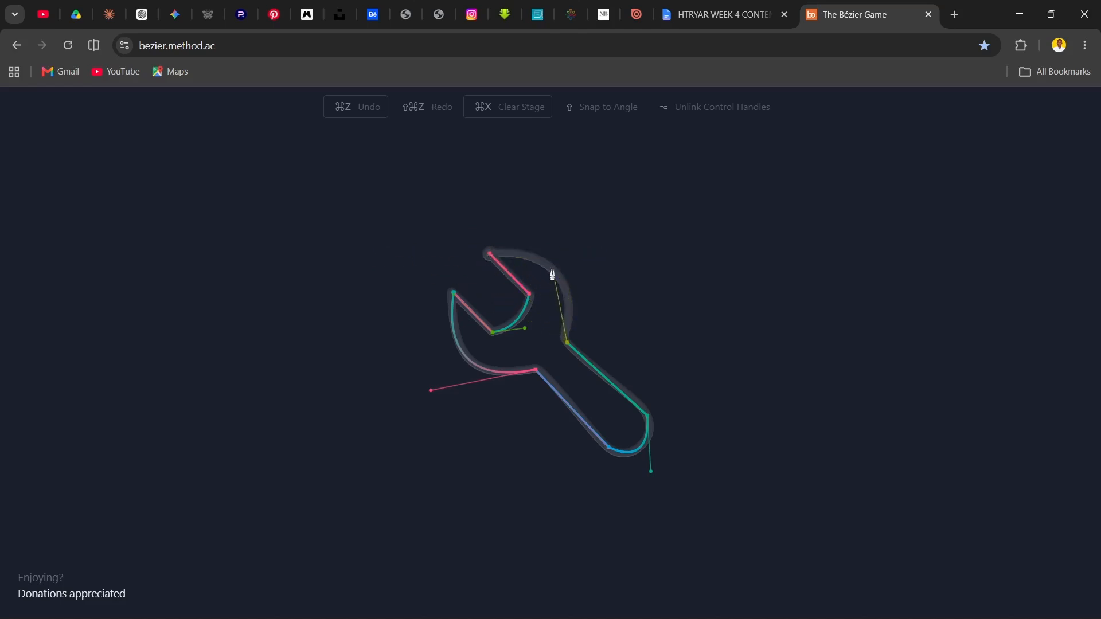
pyautogui.moveTo(556, 268); pyautogui.dragTo(534, 242)
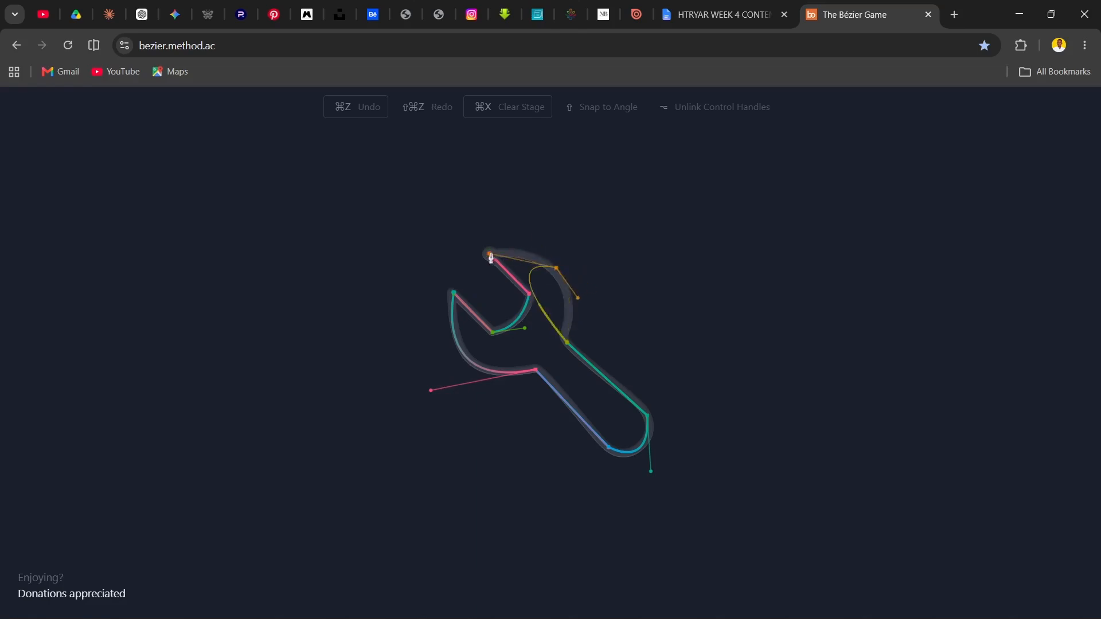
pyautogui.hotkey('ctrl', 'z')
pyautogui.moveTo(562, 274); pyautogui.dragTo(541, 252)
pyautogui.hotkey('ctrl', 'z')
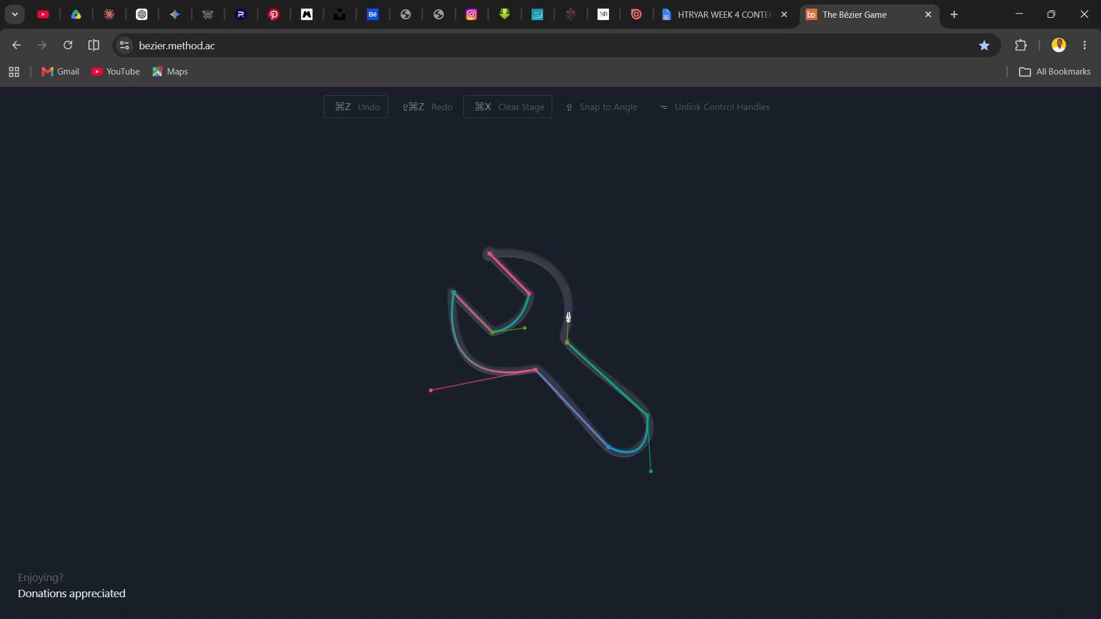
pyautogui.hotkey('ctrl', 'z')
# Trace the handle's upper edge straight to the neck and close the path at the start node with one curve around the upper jaw
pyautogui.click(565, 340)
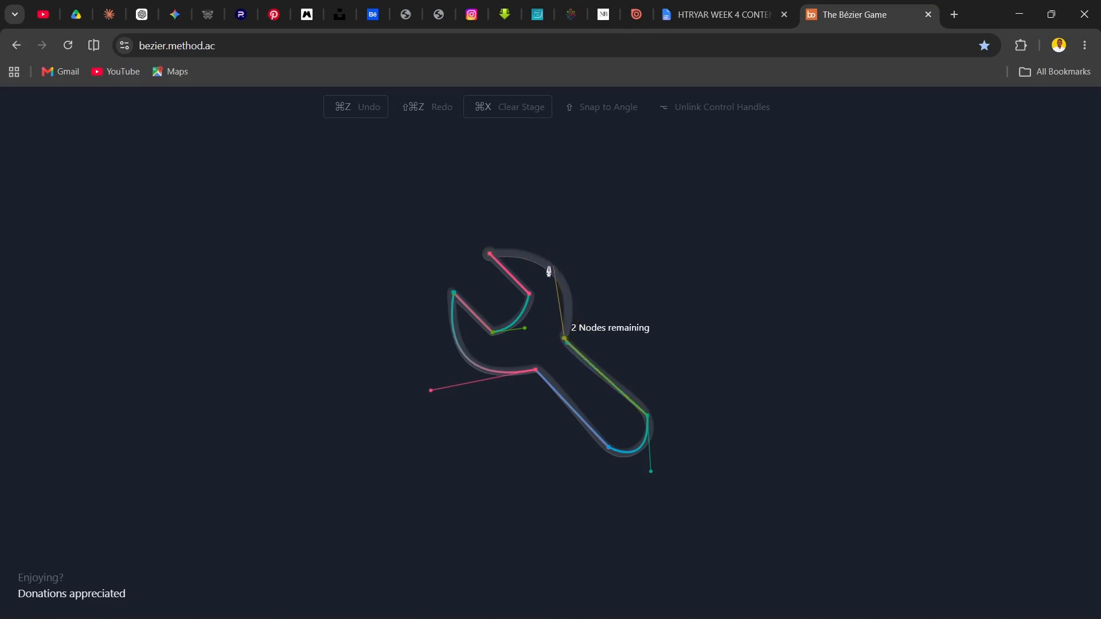
pyautogui.moveTo(489, 253); pyautogui.dragTo(377, 257)
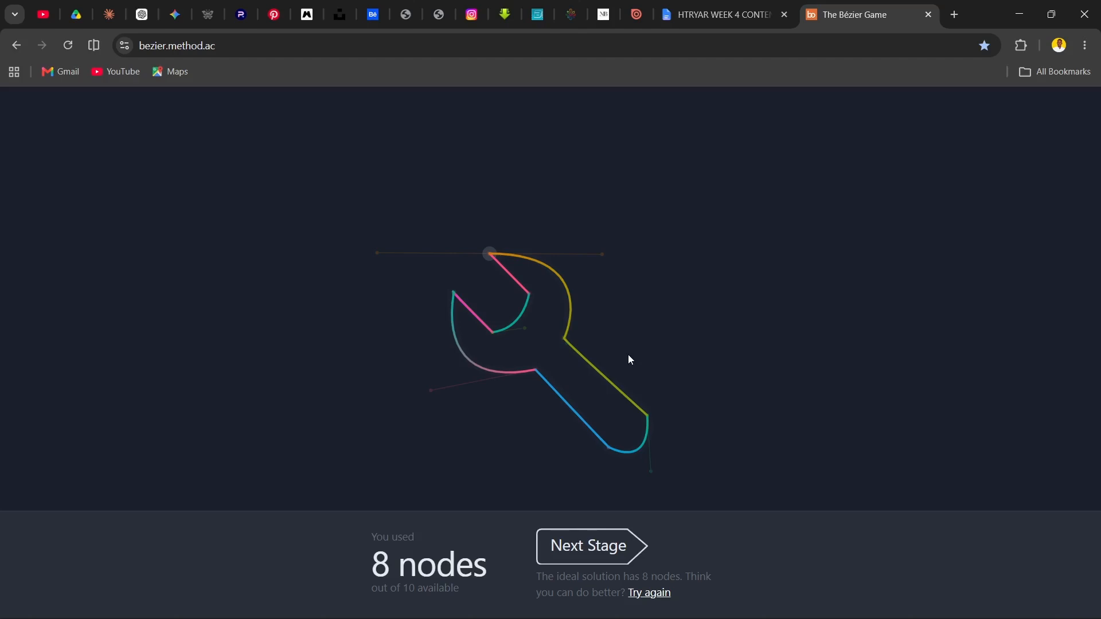
pyautogui.moveTo(609, 595)
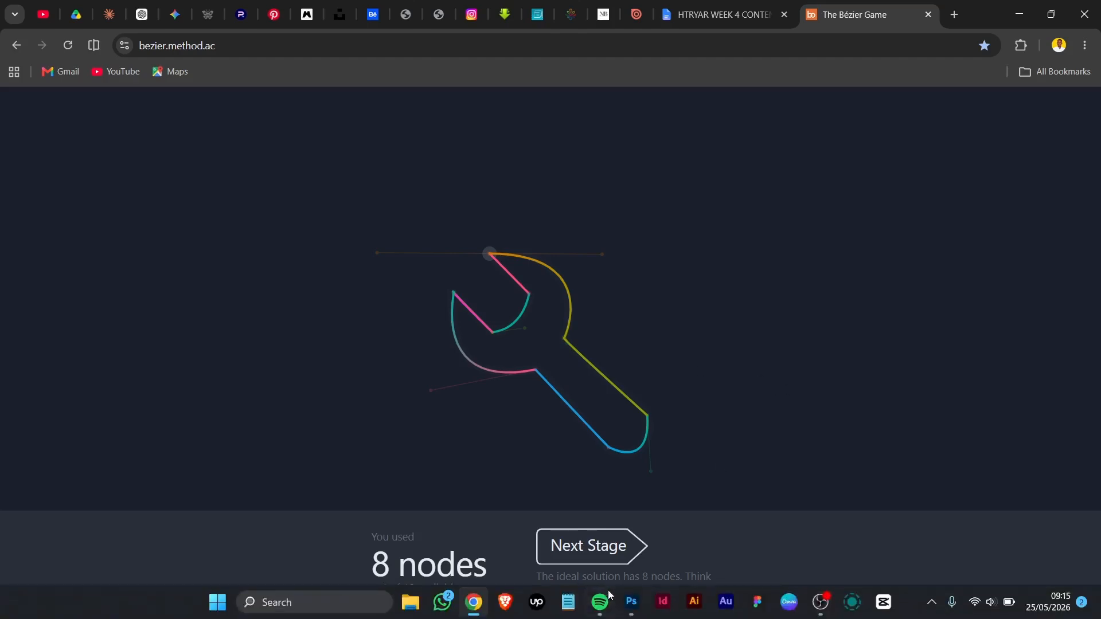